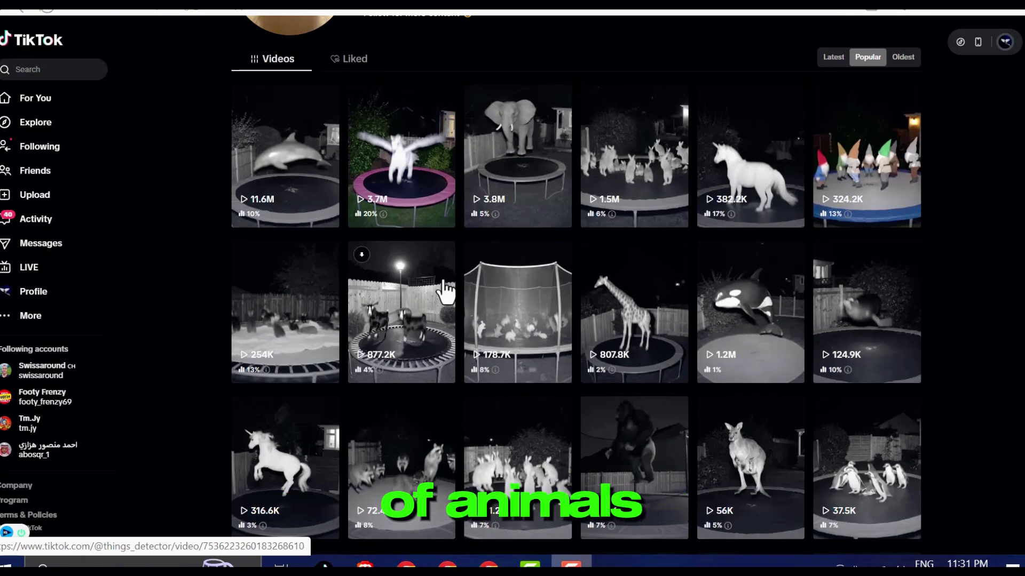
Scroll through the creator's Popular grid of night-vision trampoline animal videos.
scroll(443, 289, down, 2)
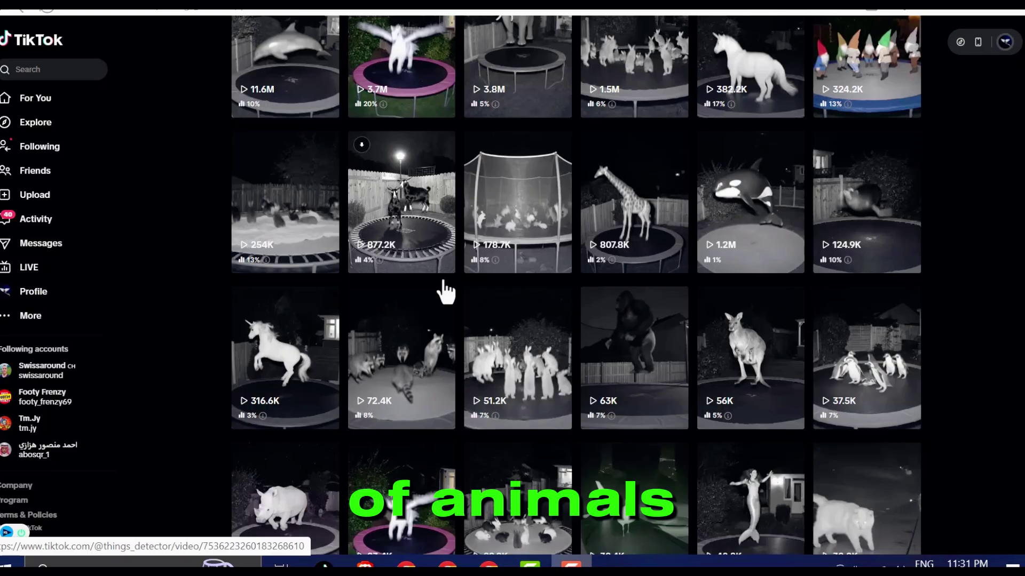
scroll(421, 229, down, 2)
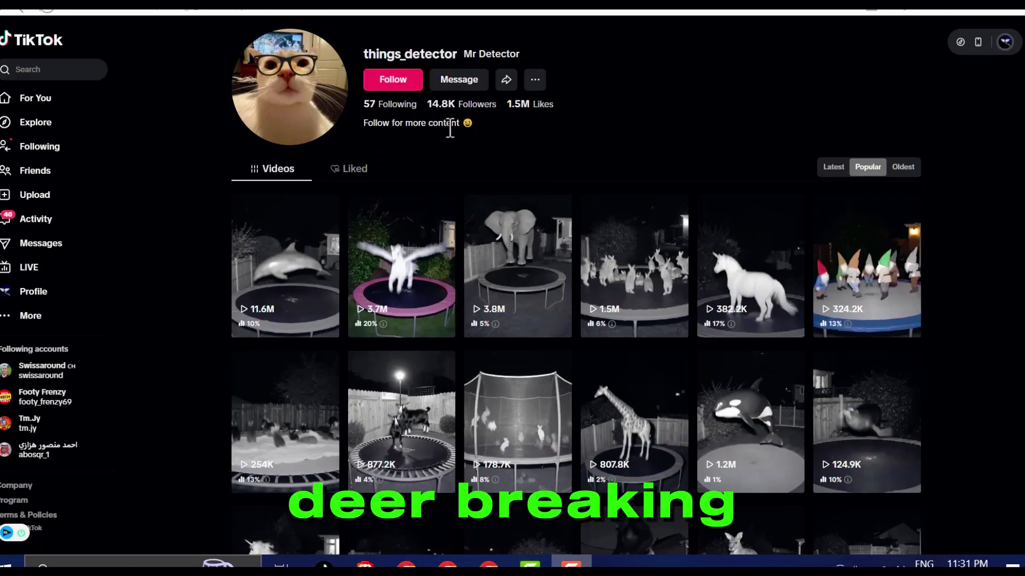
scroll(420, 372, down, 6)
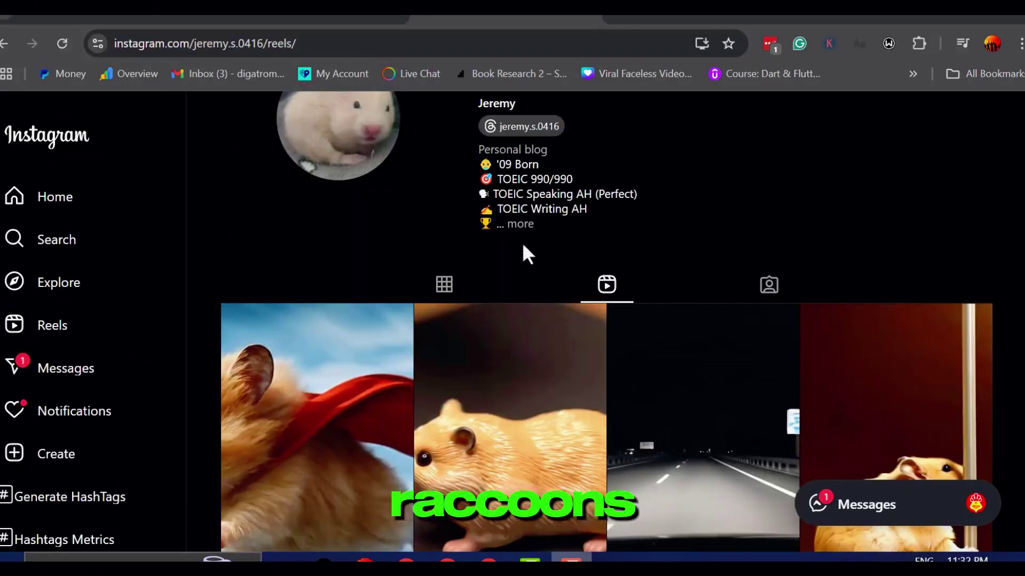
scroll(523, 256, down, 5)
scroll(540, 331, down, 2)
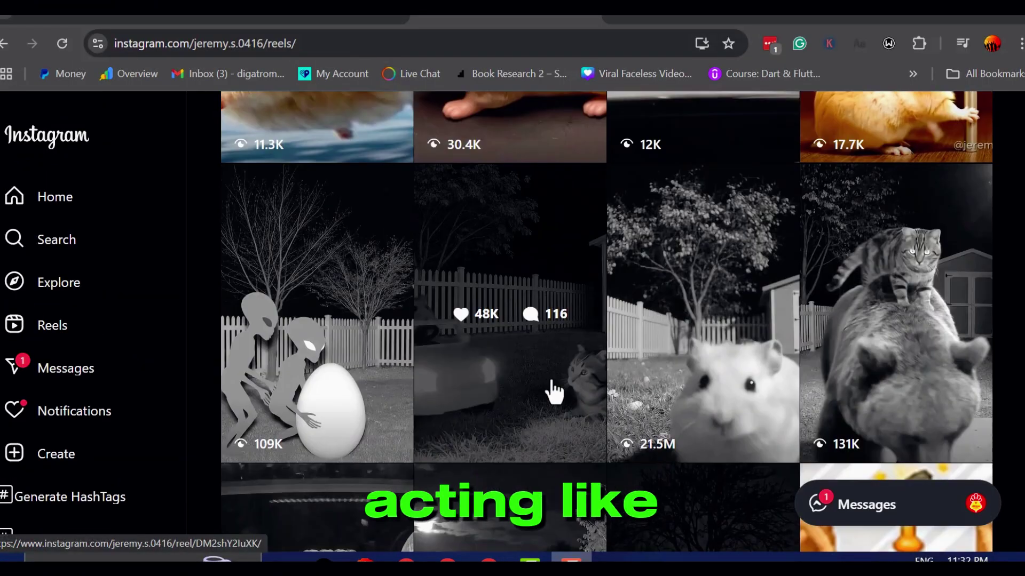
scroll(549, 418, down, 2)
scroll(694, 547, down, 4)
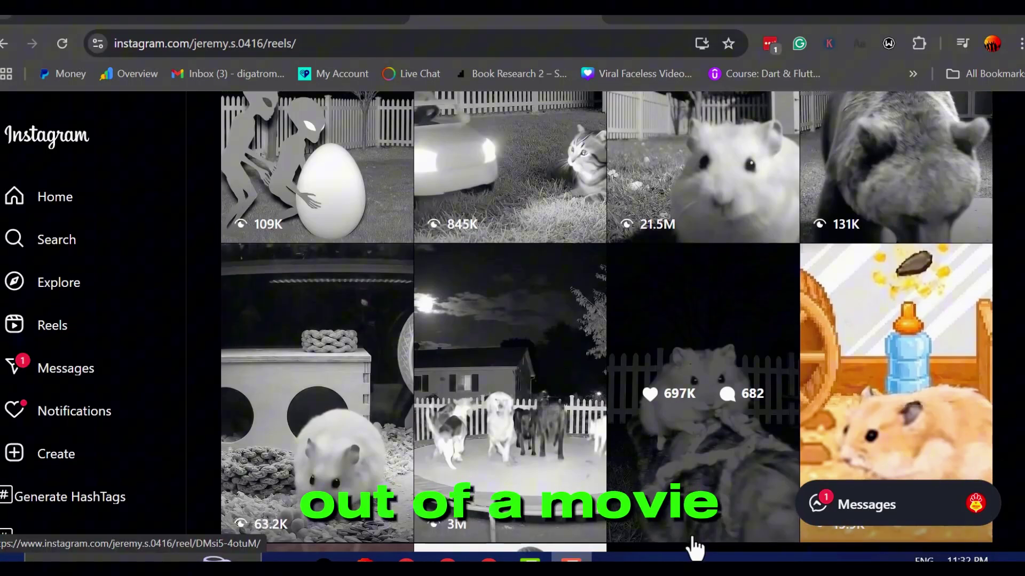
scroll(522, 430, up, 8)
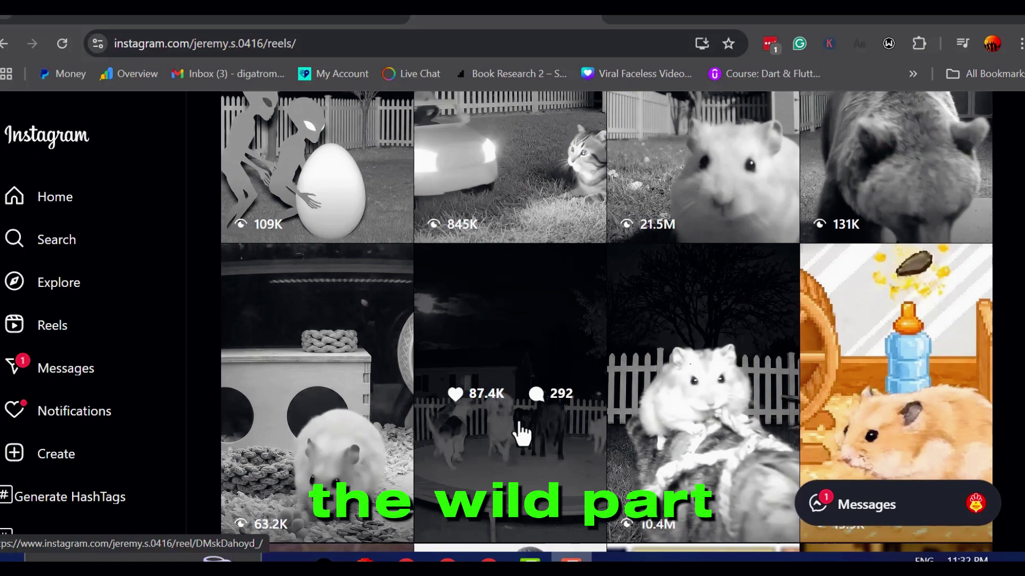
scroll(613, 440, down, 2)
scroll(635, 444, down, 4)
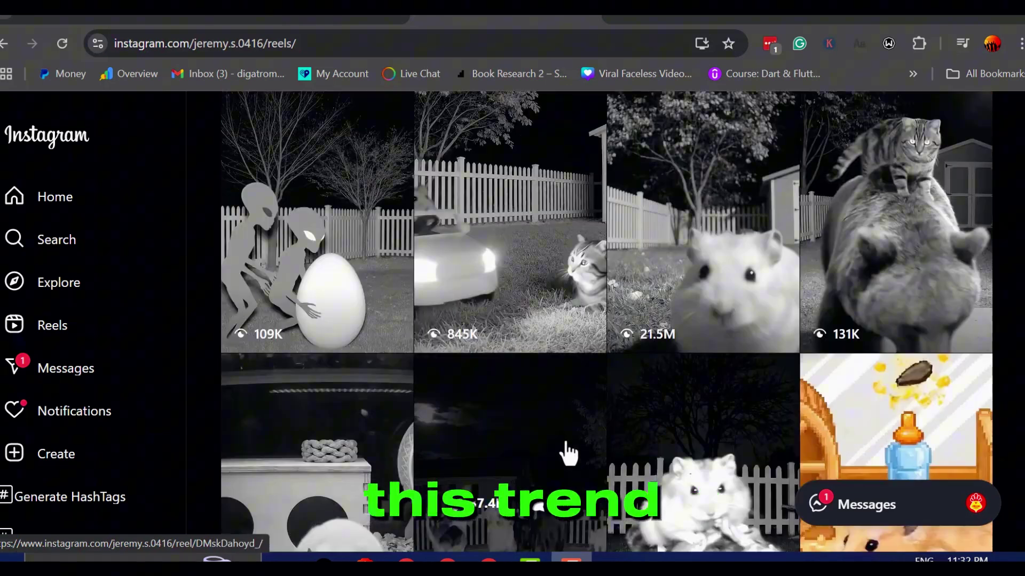
scroll(577, 418, up, 11)
scroll(590, 411, down, 10)
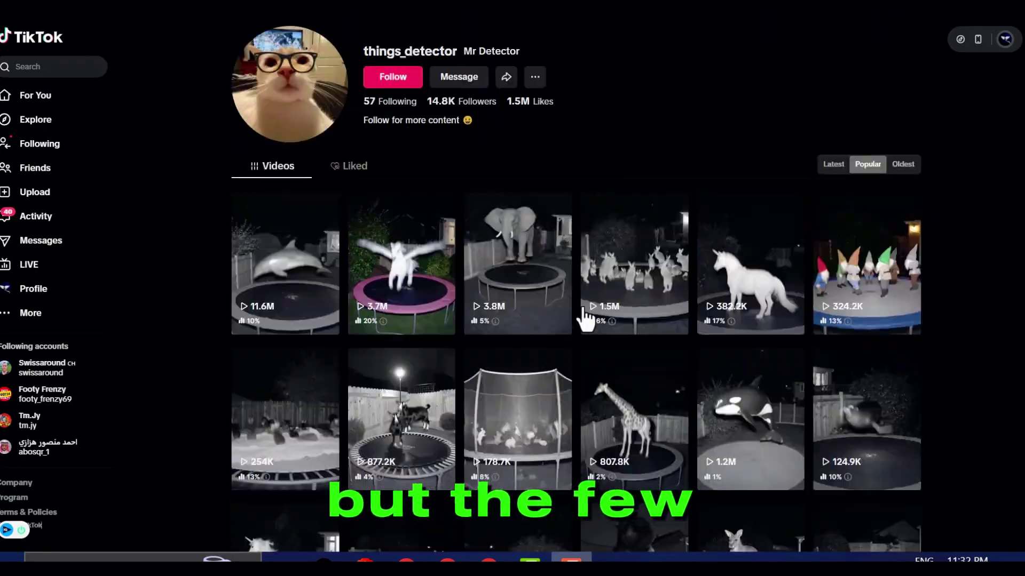
Scroll through the TikTok profile's grid of trampoline security-cam animal videos.
scroll(784, 314, down, 8)
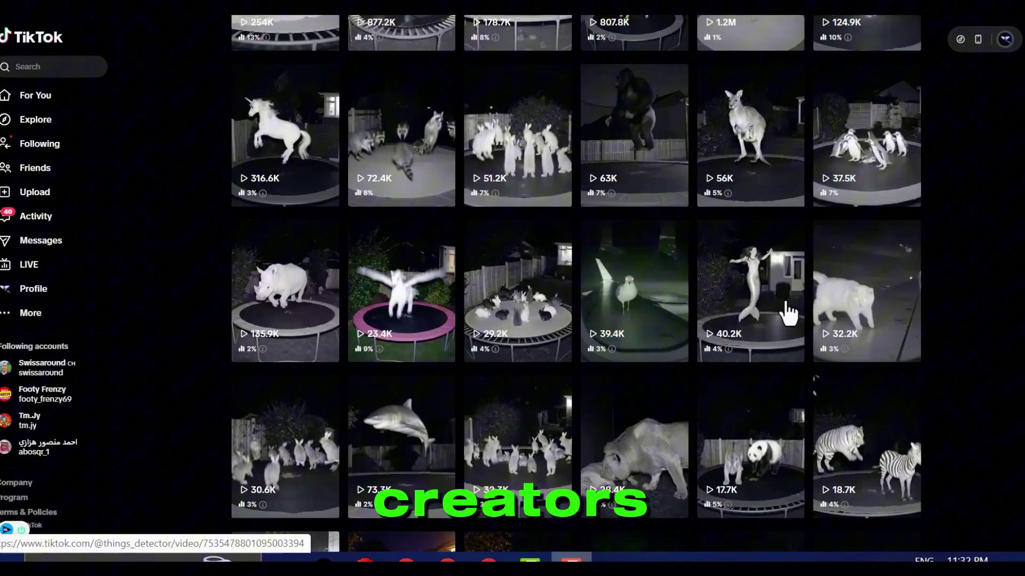
scroll(491, 347, up, 4)
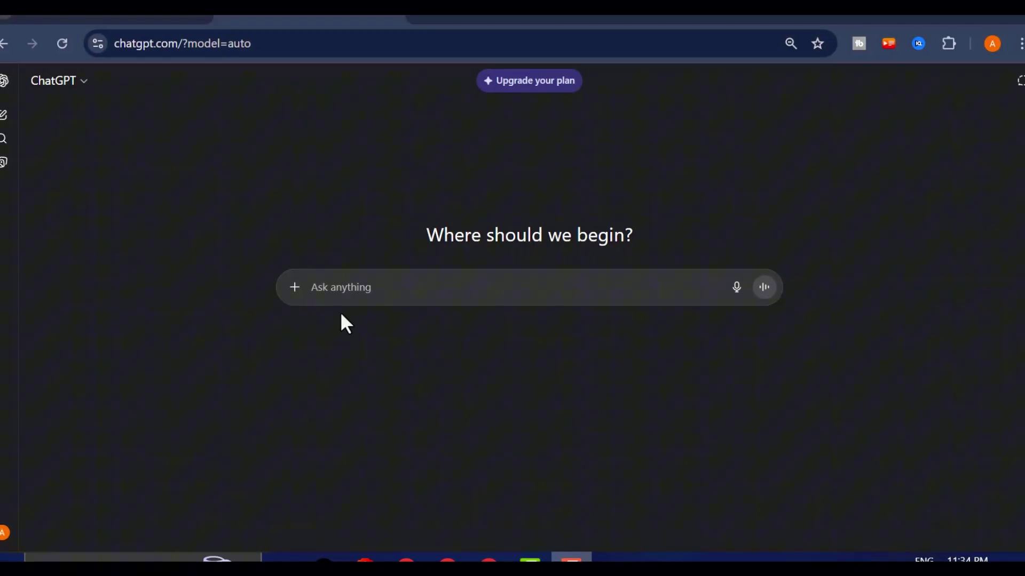
Paste the prepared 10-scene night-vision CCTV animal prompt, review its kangaroo example, and send it.
click(372, 287)
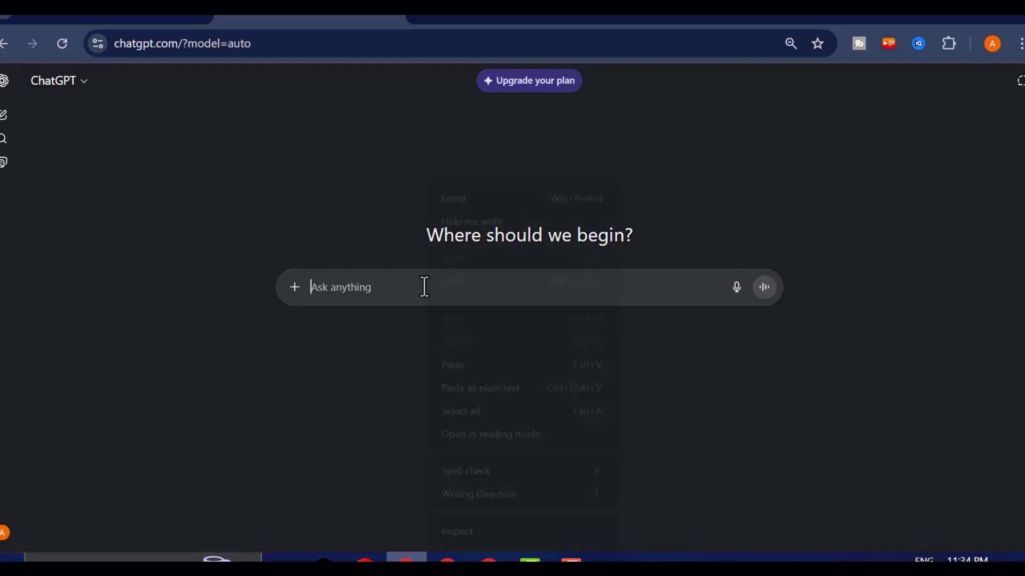
click(453, 369)
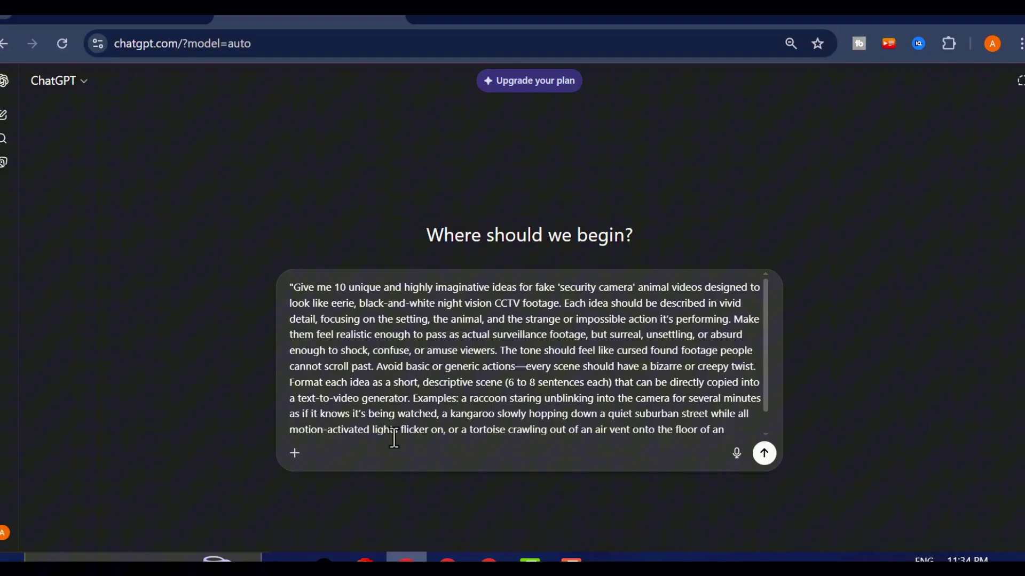
triple_click(427, 390)
scroll(460, 316, down, 1)
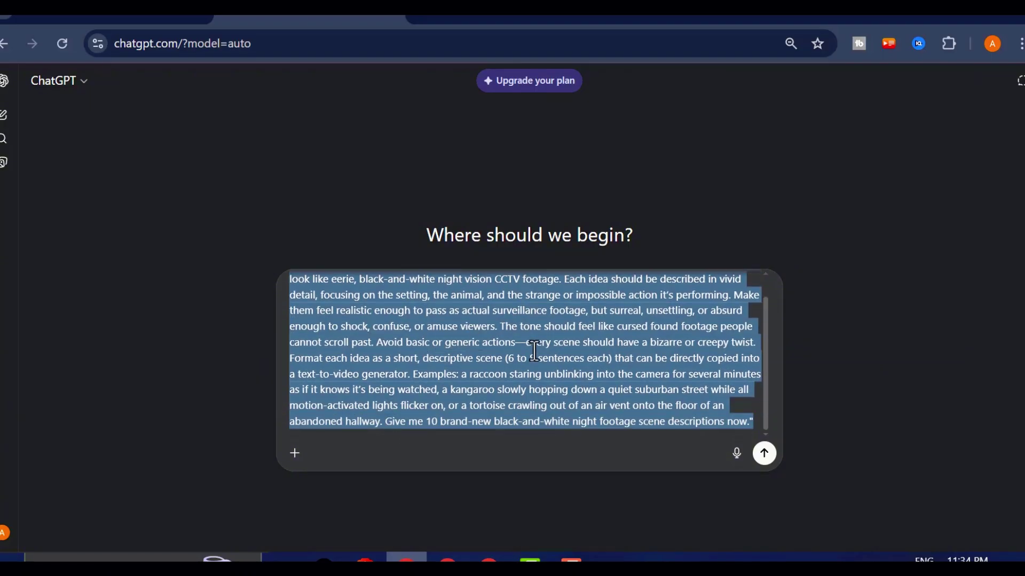
scroll(534, 351, up, 1)
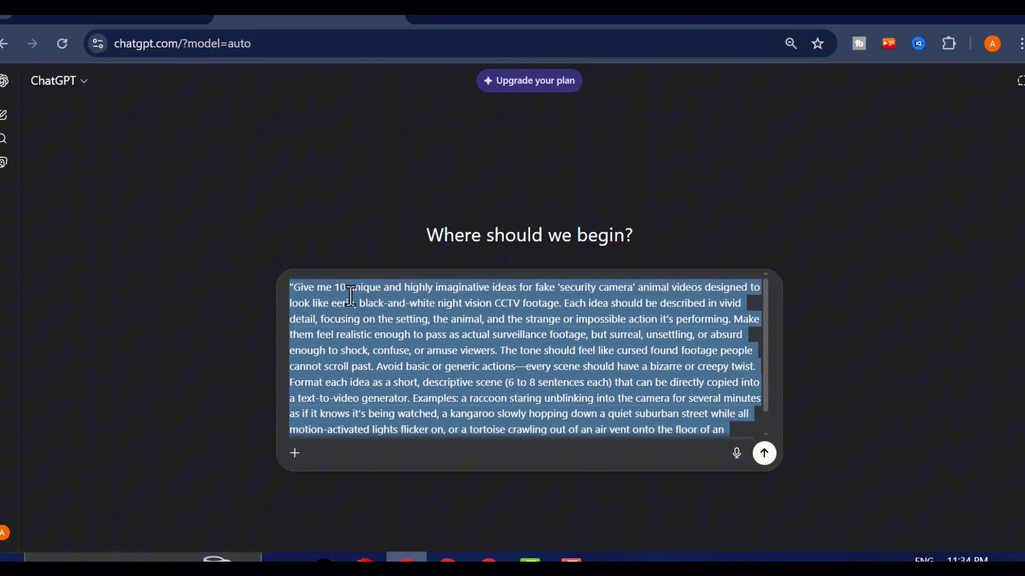
click(346, 282)
scroll(384, 309, down, 1)
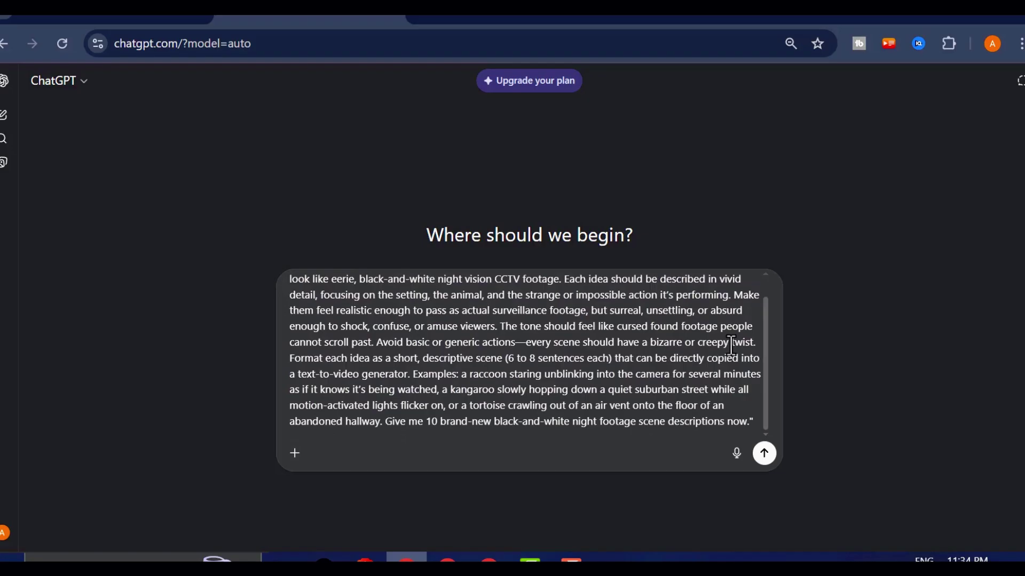
drag(746, 396, 560, 385)
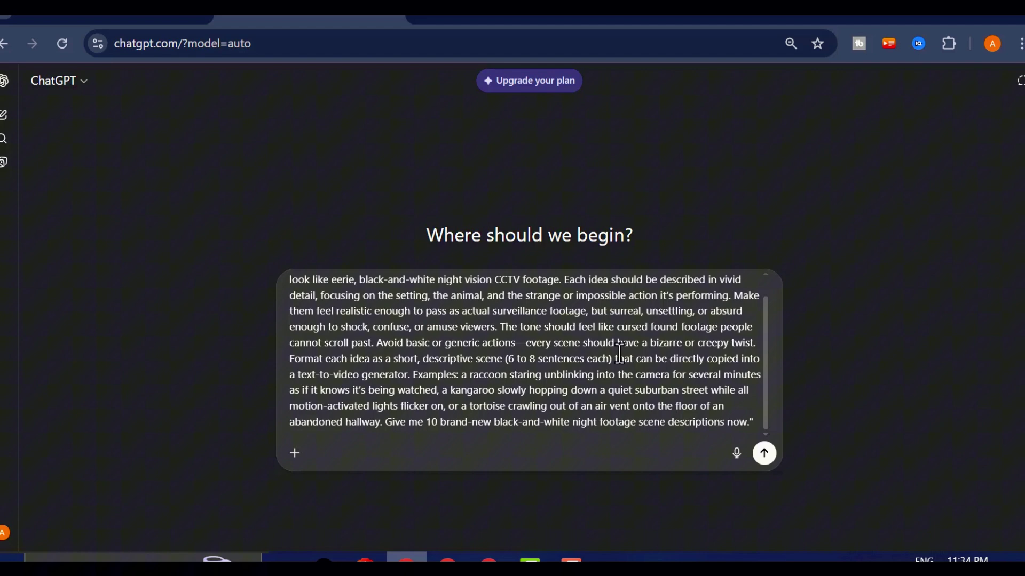
click(765, 455)
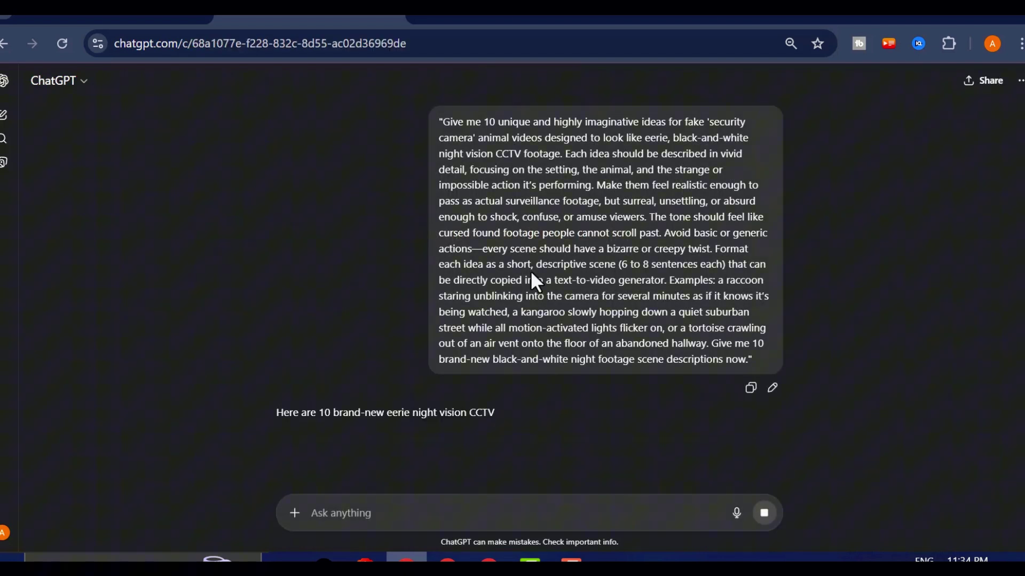
Scroll through the ten scenes, from 'The Fox With Too Many Legs' to 'The Rabbit Multiplication'.
scroll(534, 280, down, 4)
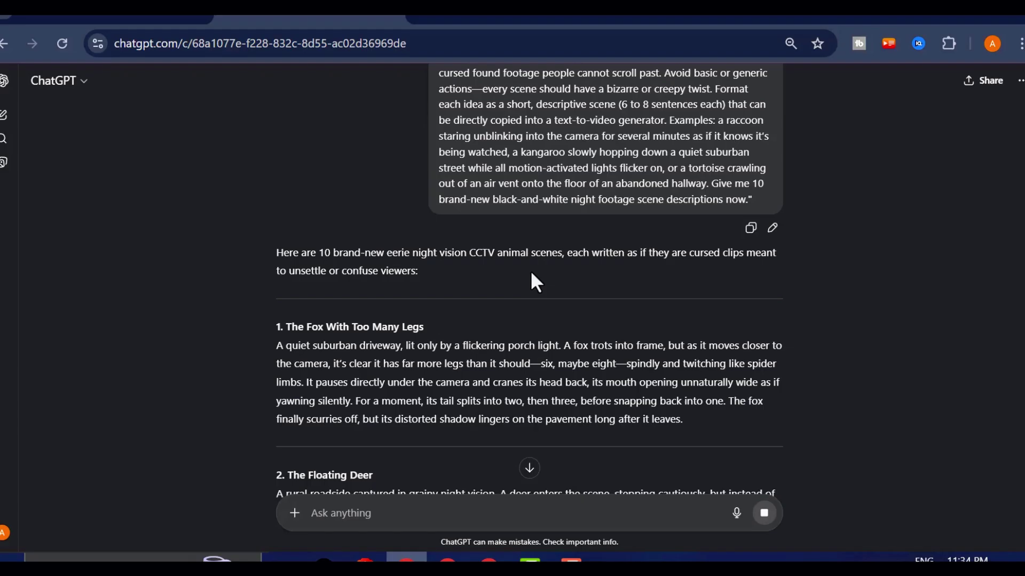
scroll(533, 280, down, 2)
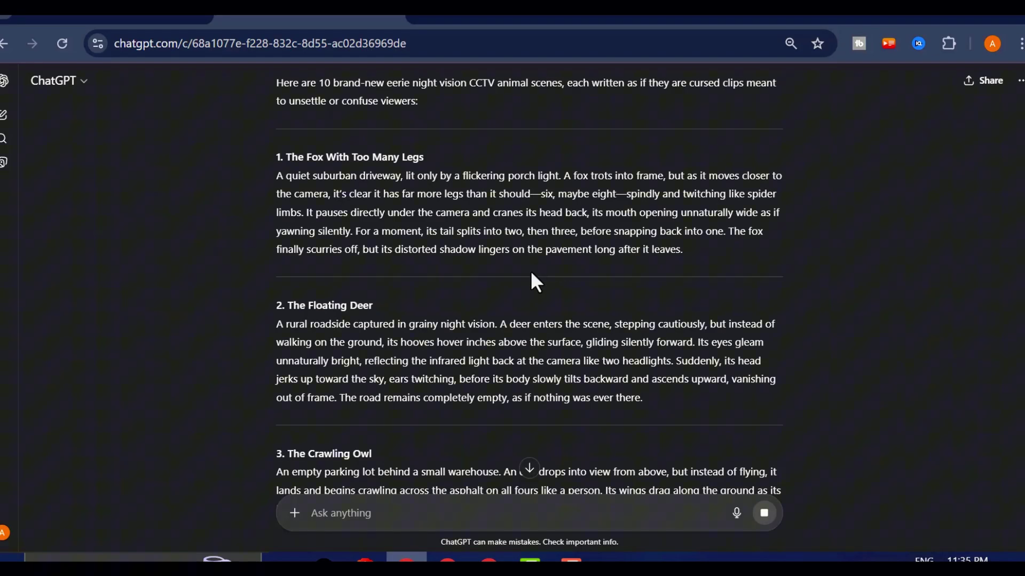
scroll(421, 240, down, 2)
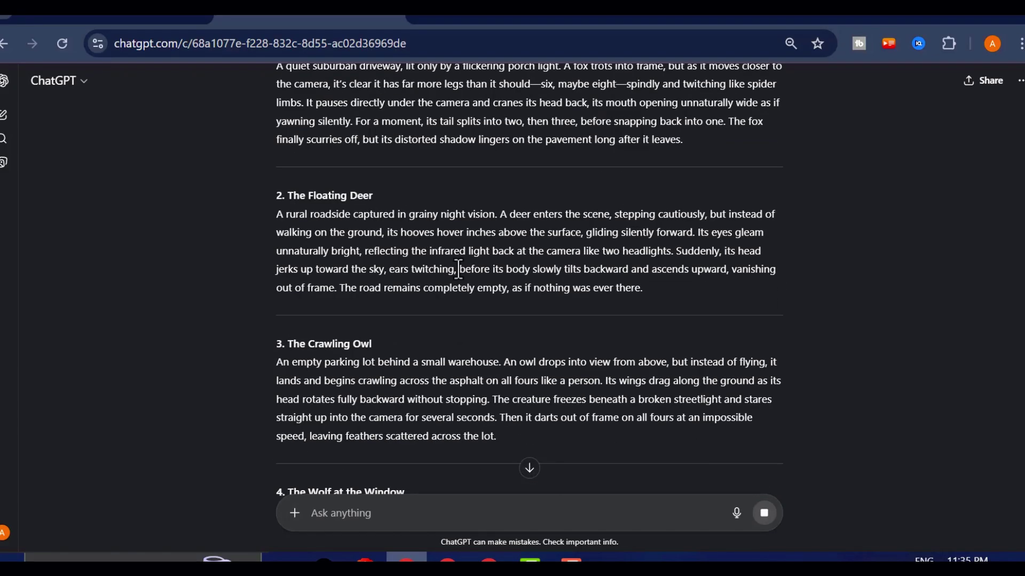
scroll(469, 289, down, 4)
scroll(428, 299, down, 10)
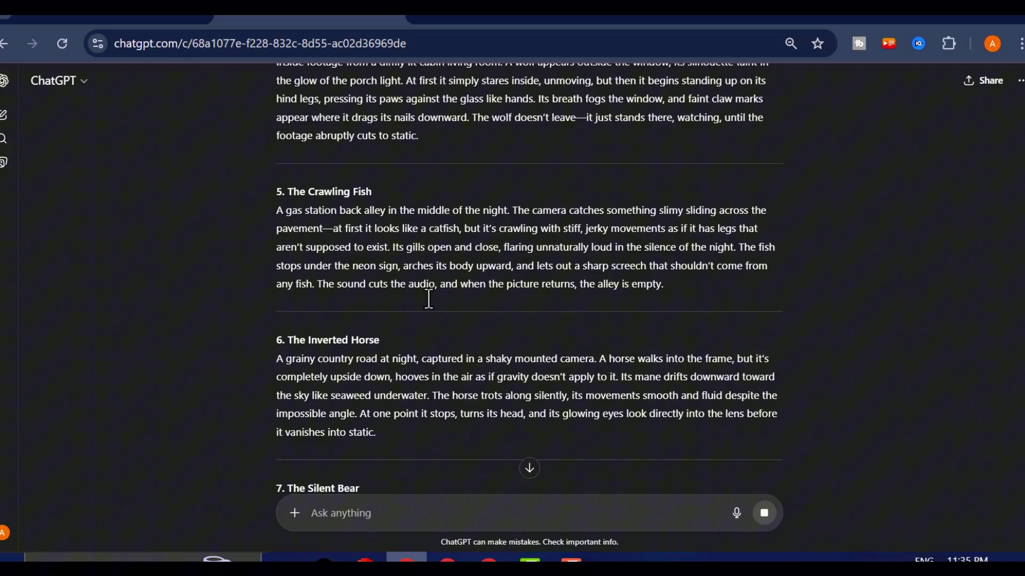
scroll(428, 302, down, 6)
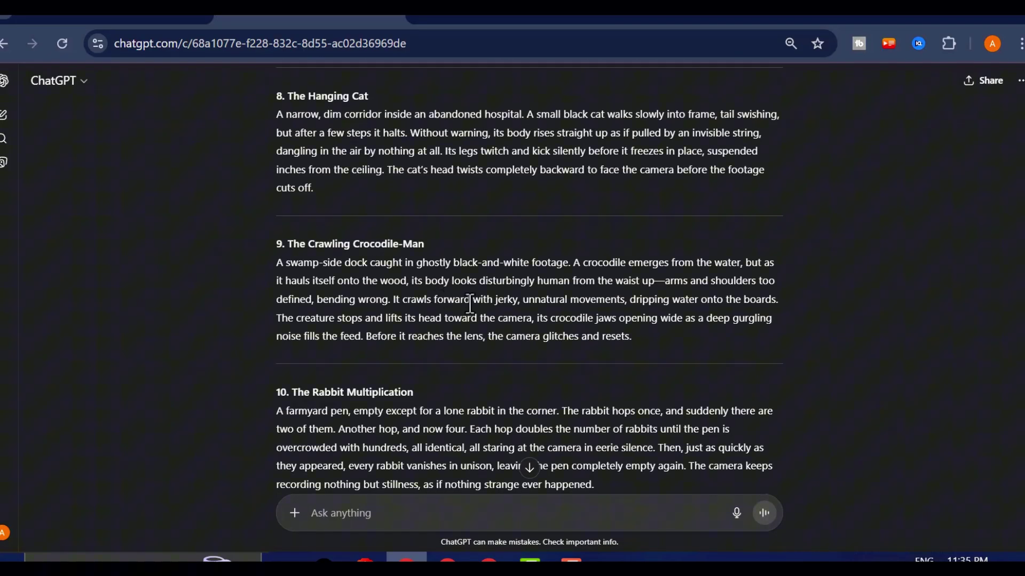
scroll(472, 297, down, 4)
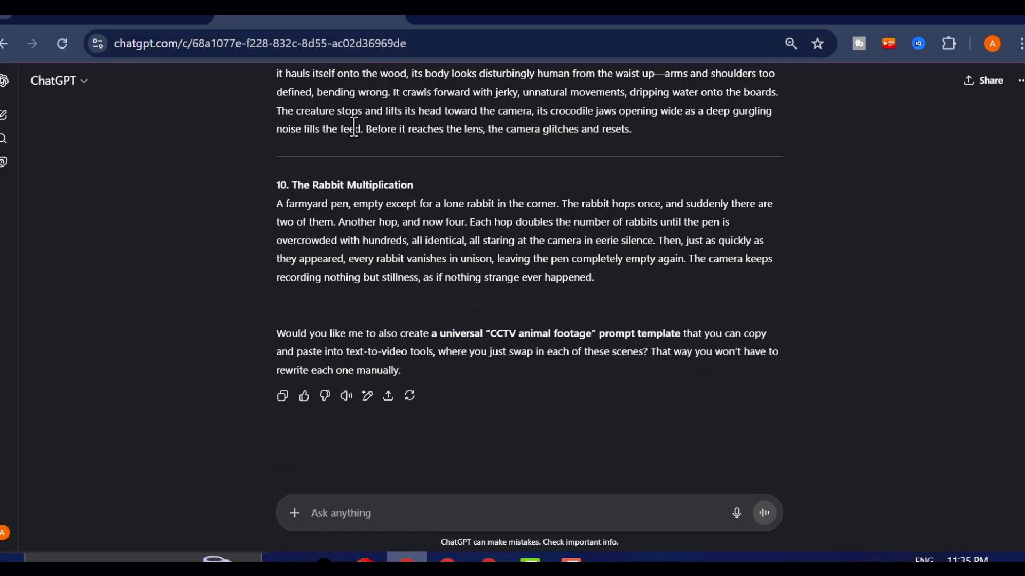
scroll(348, 235, up, 20)
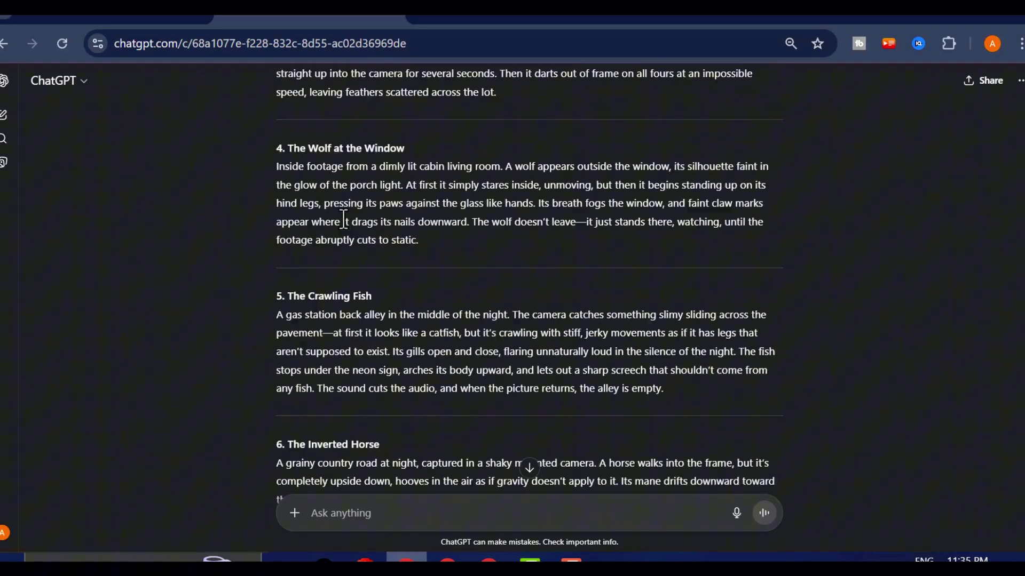
scroll(342, 196, up, 6)
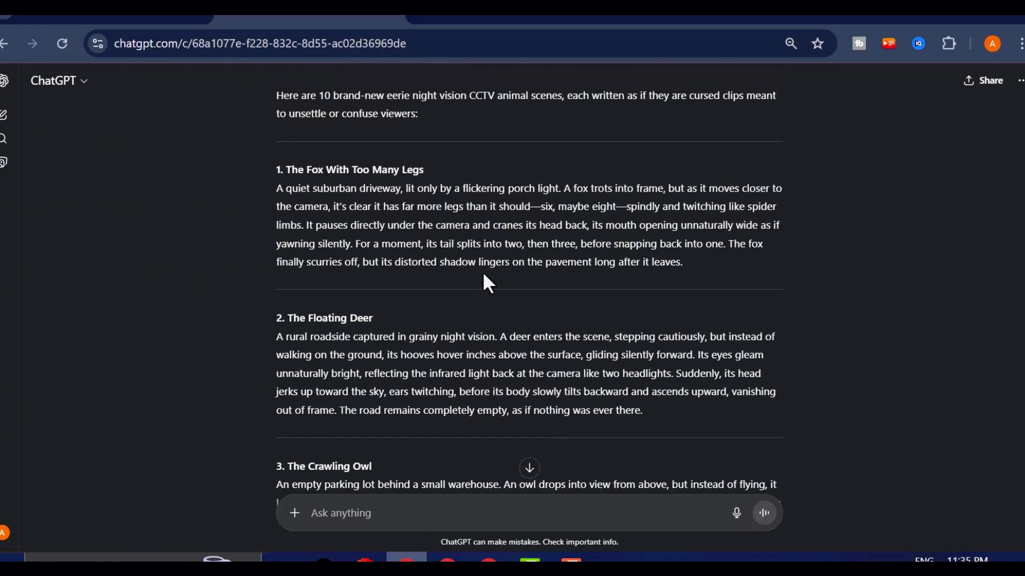
scroll(472, 273, down, 2)
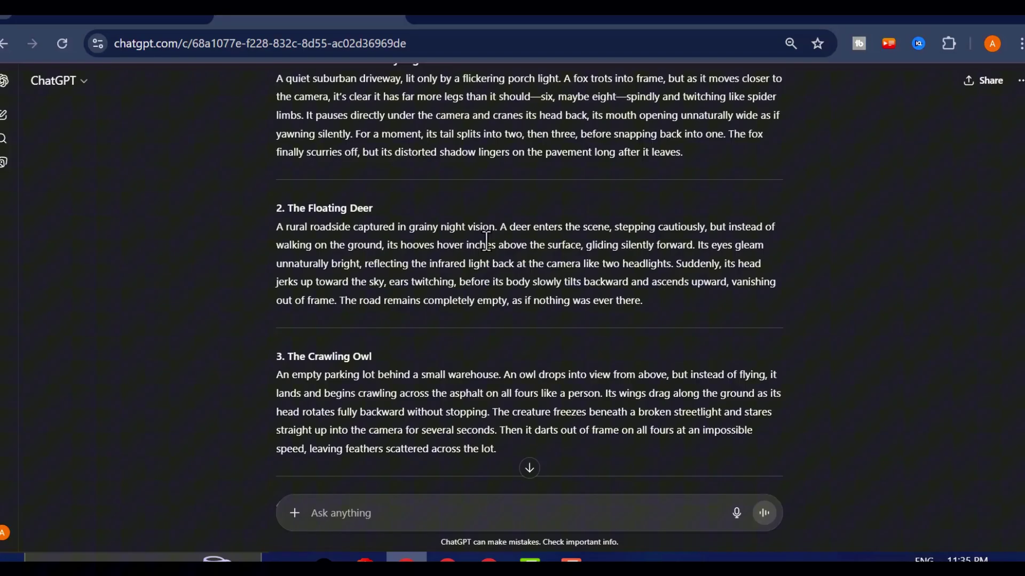
scroll(481, 257, up, 4)
scroll(507, 262, down, 2)
scroll(514, 259, up, 4)
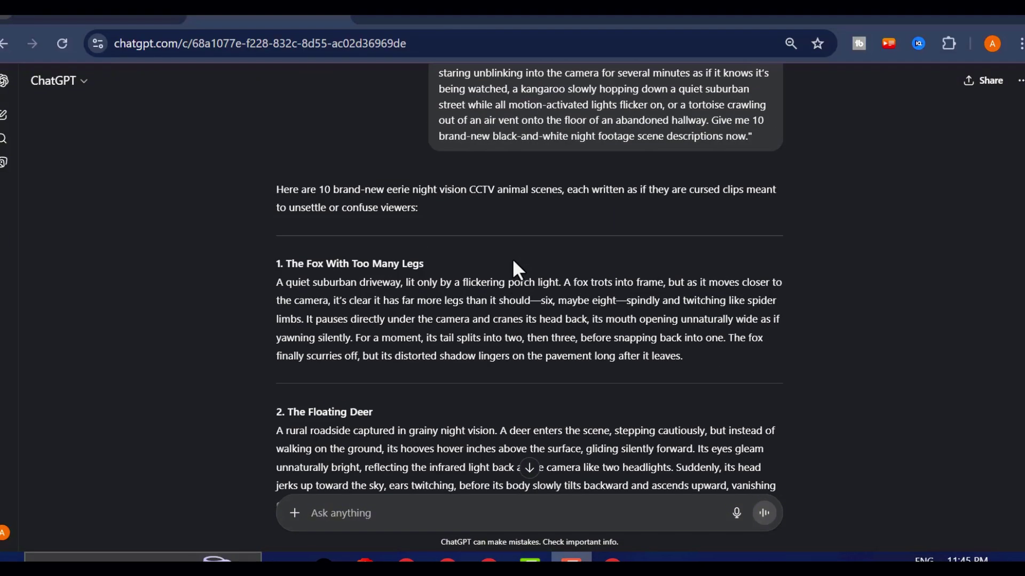
scroll(513, 262, down, 20)
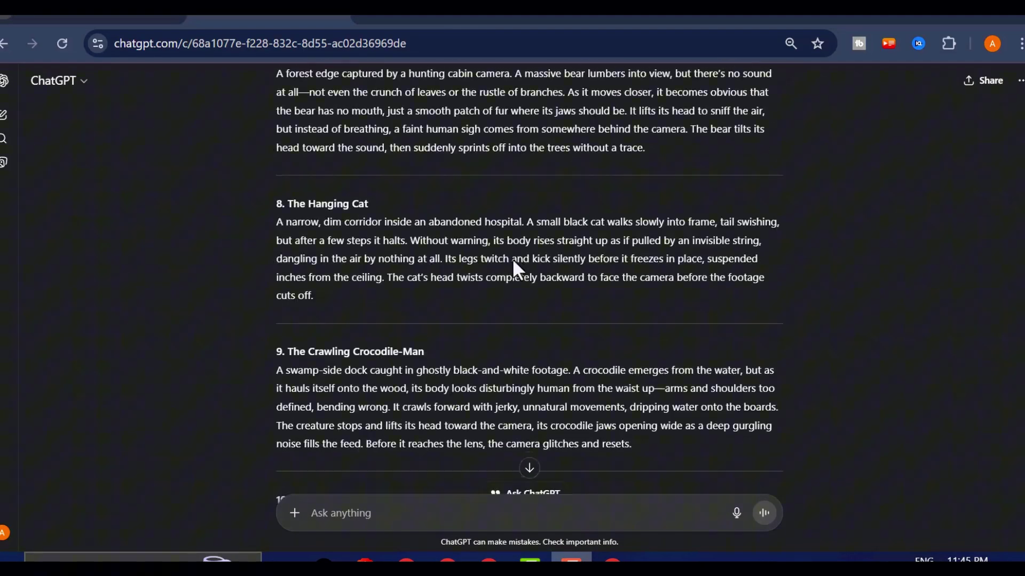
Review the new black-and-white scene list, from 'The Crawling Deer' to 'The Goat That Laughs'.
triple_click(513, 261)
scroll(513, 264, up, 20)
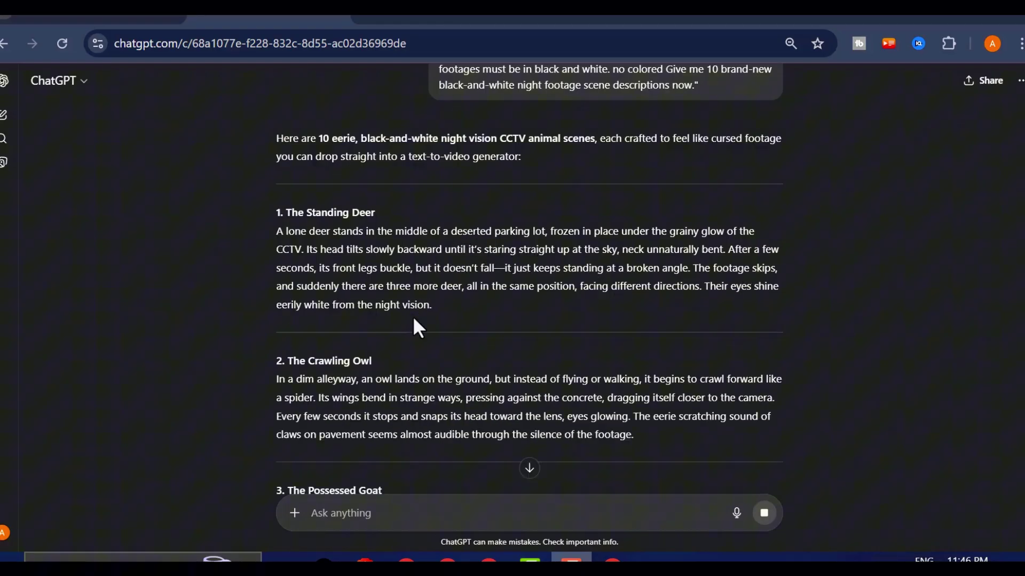
scroll(472, 320, up, 2)
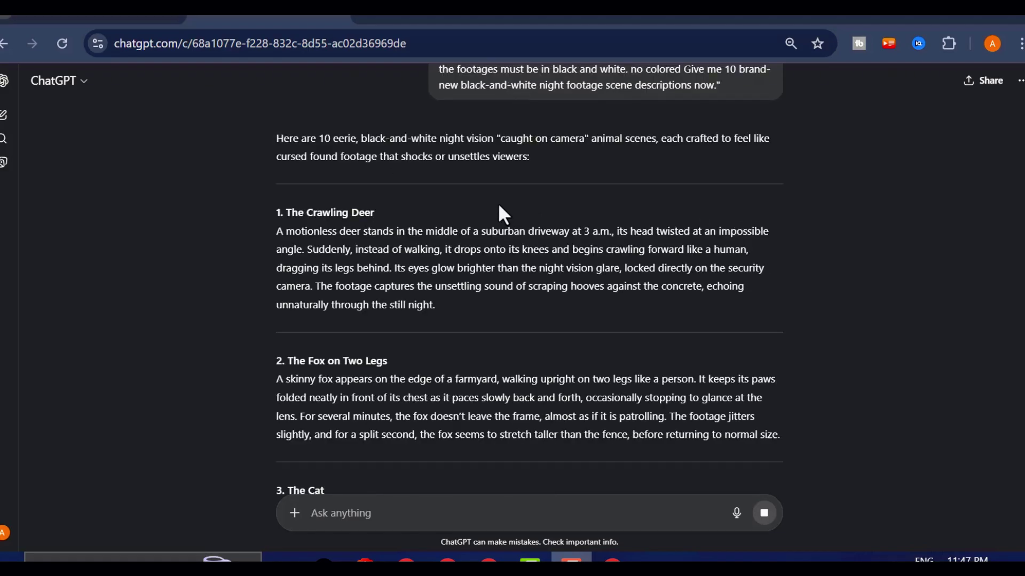
scroll(510, 215, down, 2)
scroll(510, 215, down, 4)
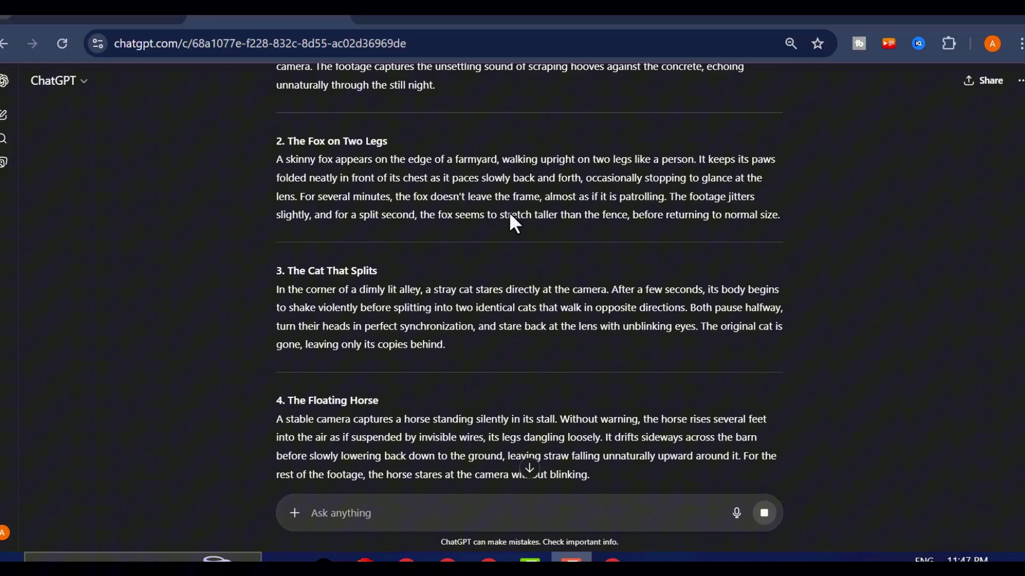
scroll(510, 215, up, 6)
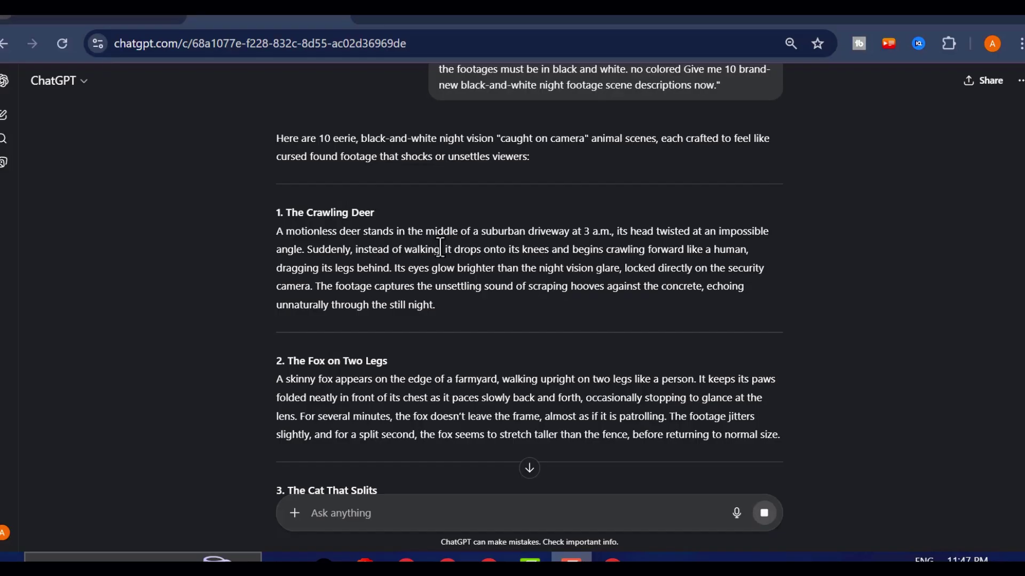
scroll(440, 248, down, 14)
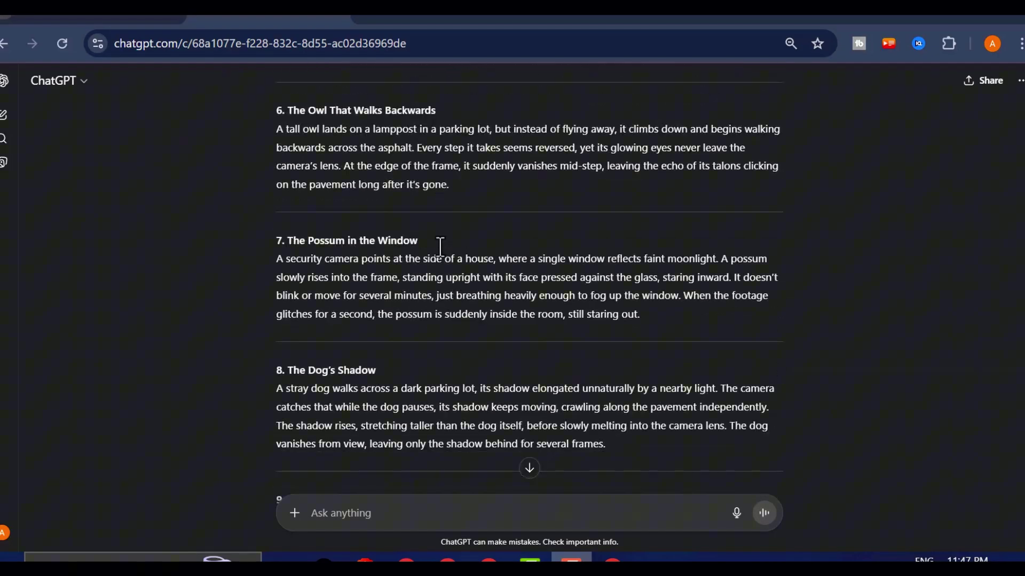
scroll(440, 247, down, 8)
scroll(520, 290, up, 2)
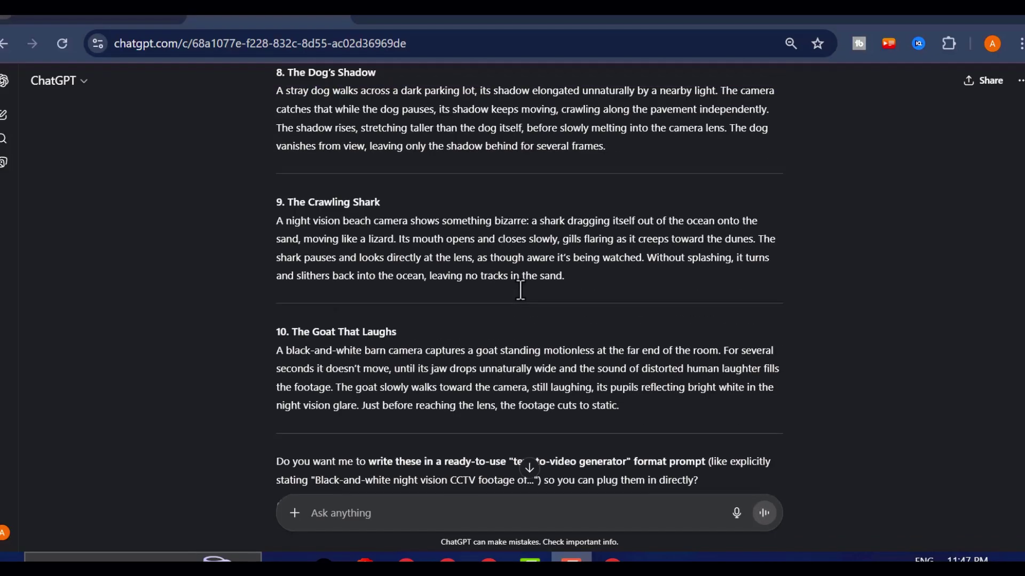
scroll(520, 291, up, 12)
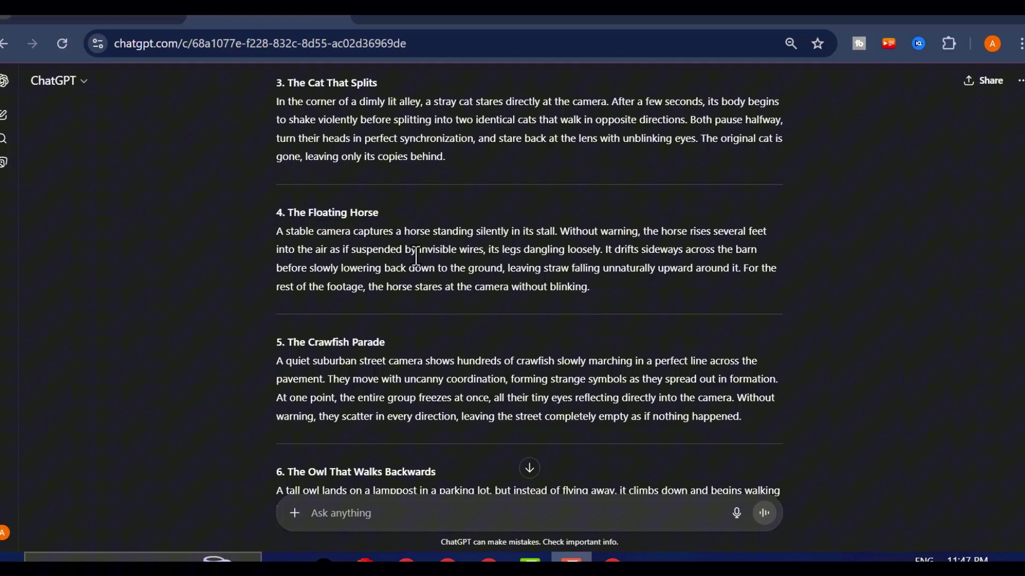
scroll(416, 255, up, 8)
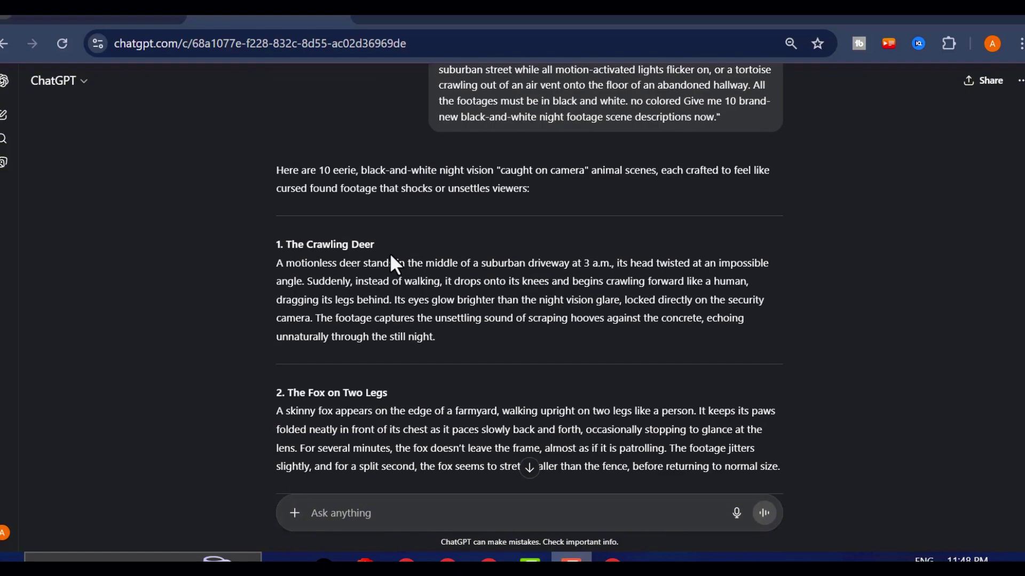
Copy the full 'The Crawling Deer' description paragraph from ChatGPT's reply.
drag(276, 263, 447, 339)
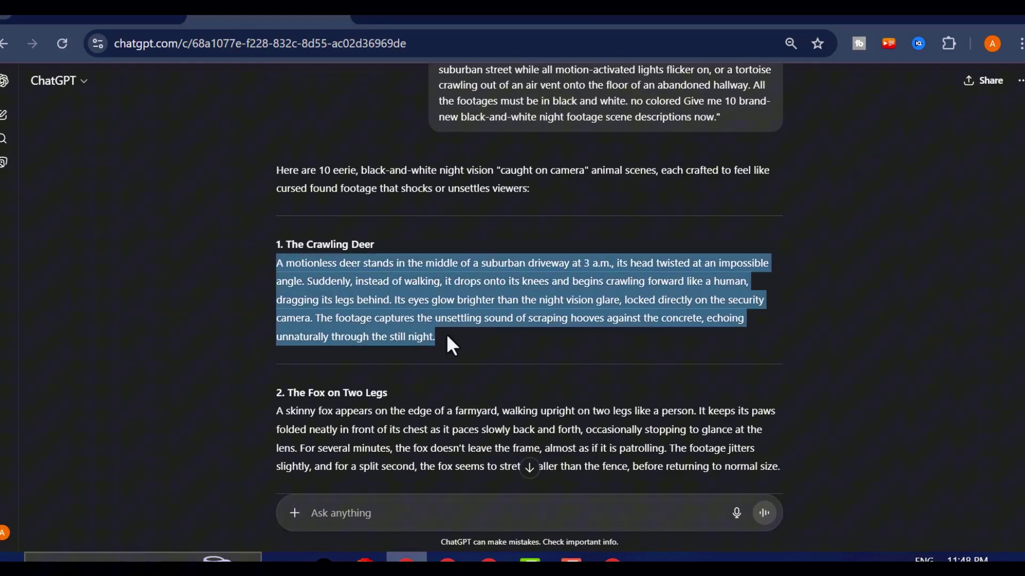
scroll(443, 256, down, 2)
right_click(388, 203)
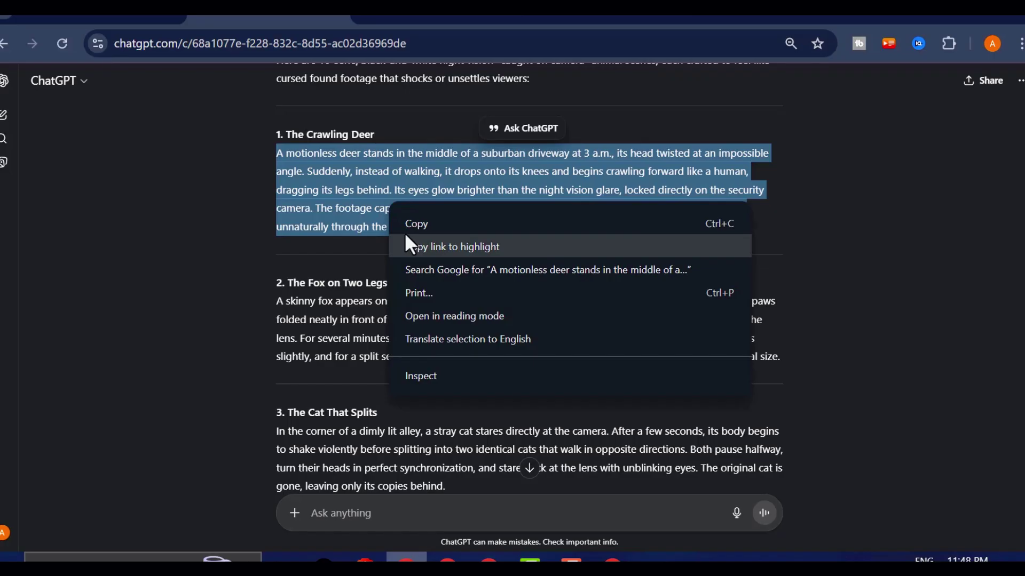
click(425, 222)
scroll(434, 234, down, 6)
scroll(438, 246, down, 15)
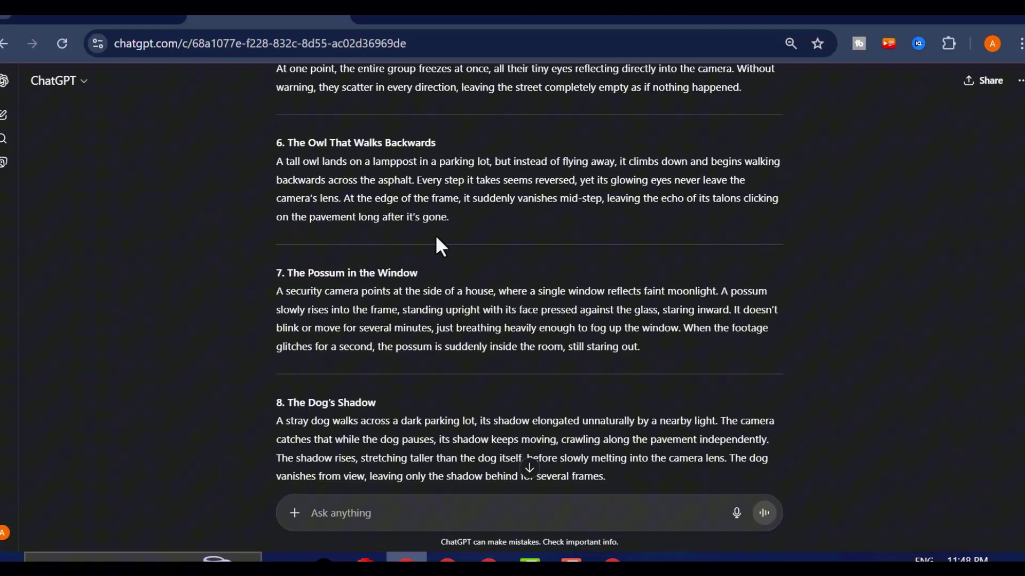
scroll(636, 304, up, 20)
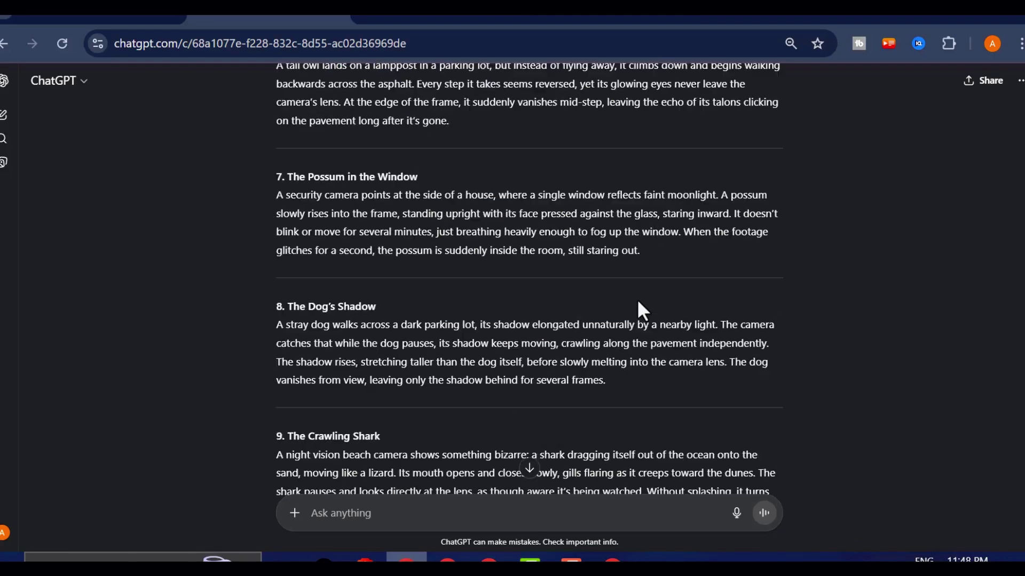
scroll(604, 295, up, 3)
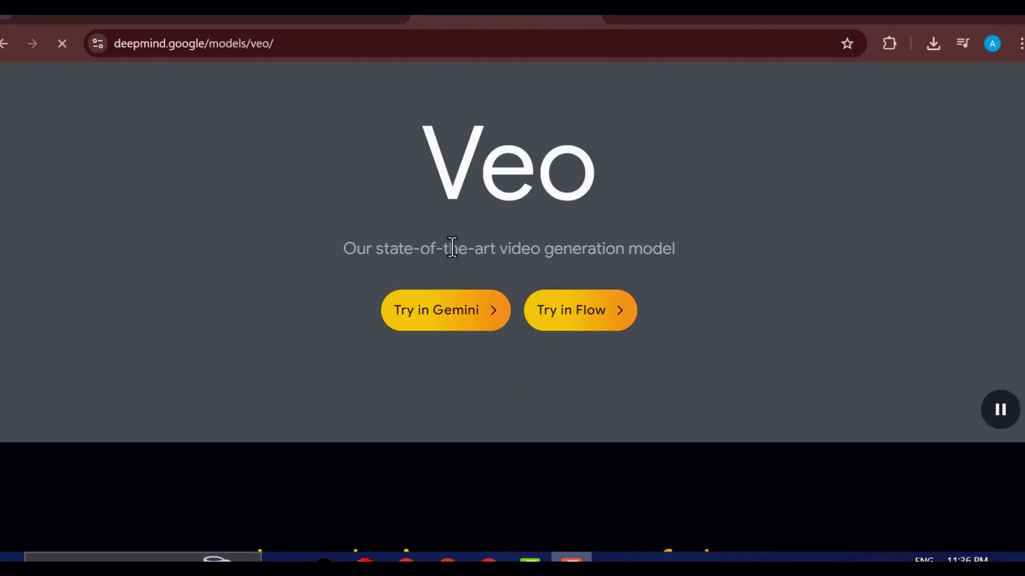
Scroll down deepmind.google/models/veo and read the Veo 3 heading and description.
scroll(452, 247, down, 6)
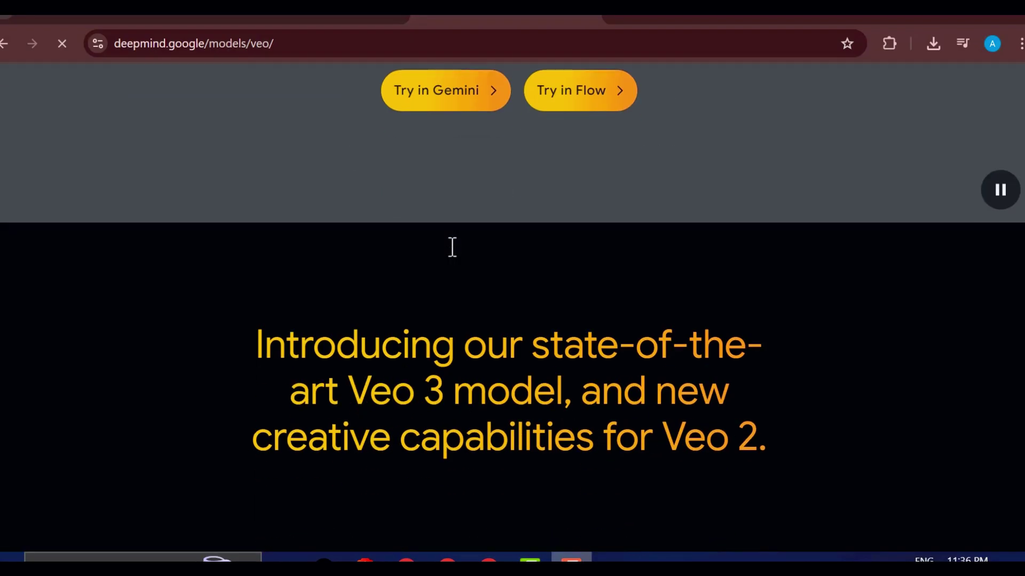
drag(350, 277, 565, 280)
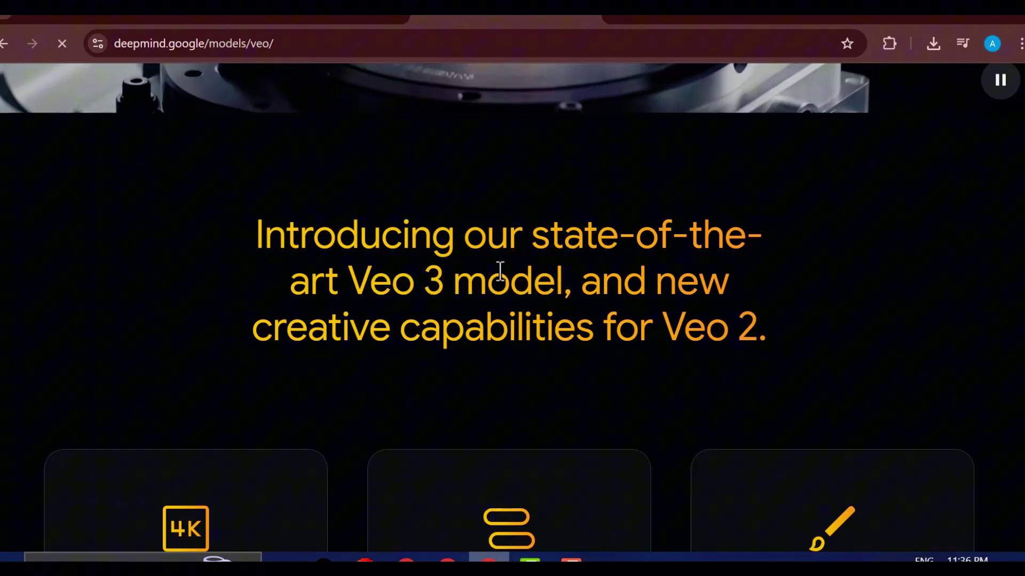
scroll(500, 272, down, 12)
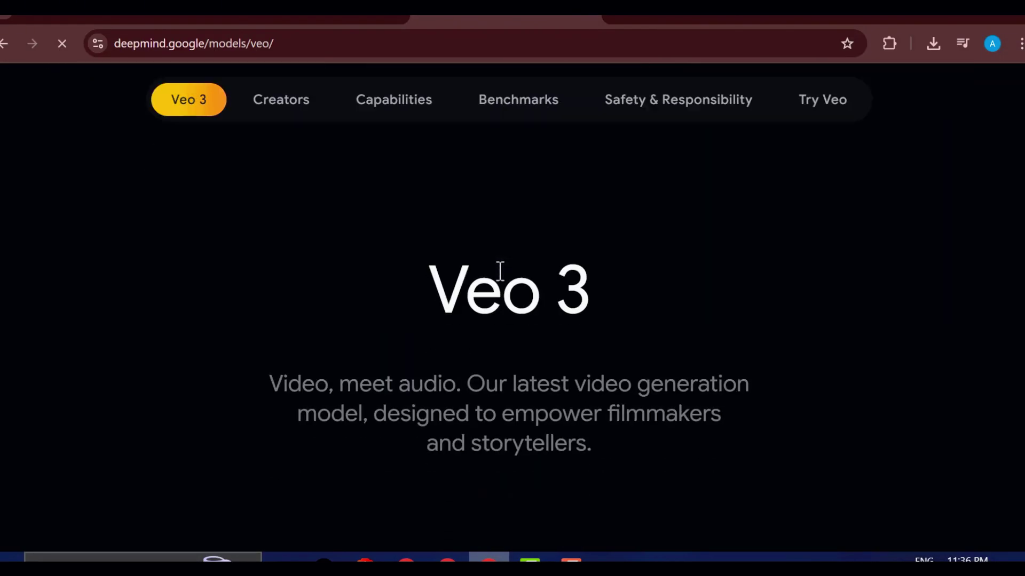
scroll(500, 271, down, 2)
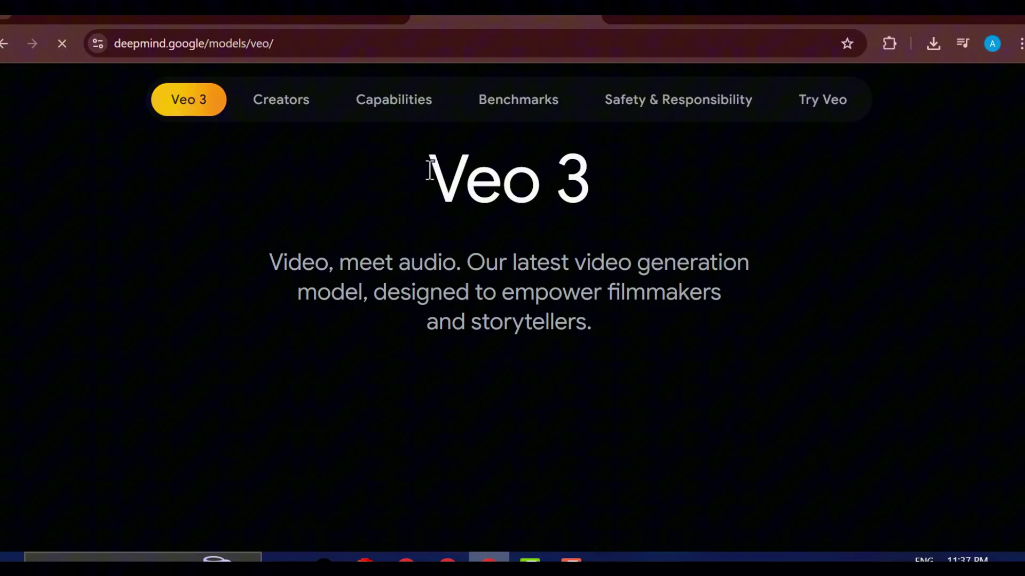
drag(430, 170, 618, 195)
drag(603, 334, 361, 276)
click(441, 278)
Read the paragraph on Veo 3's native audio, then return to the top of the page.
scroll(441, 275, down, 5)
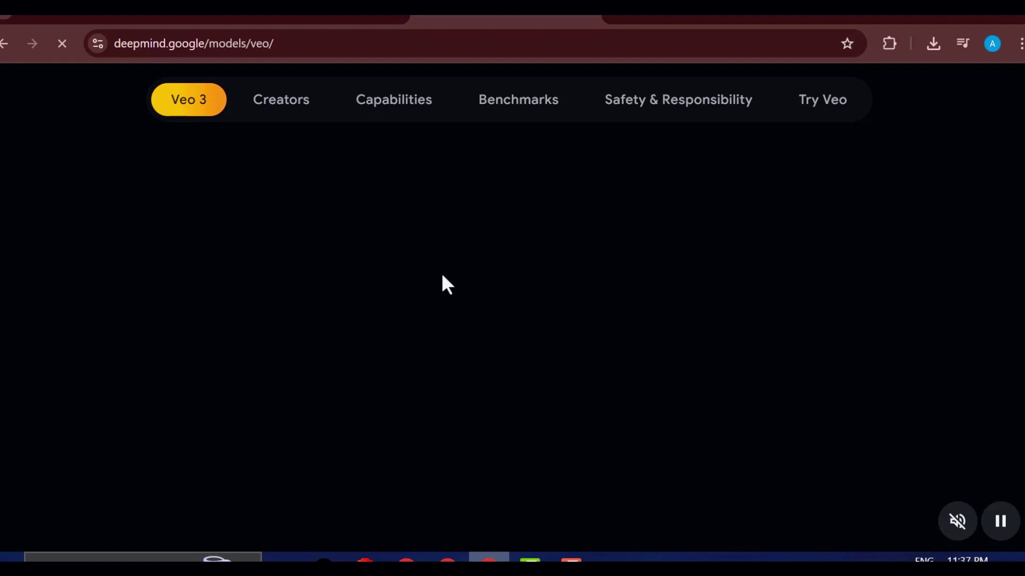
scroll(443, 276, down, 5)
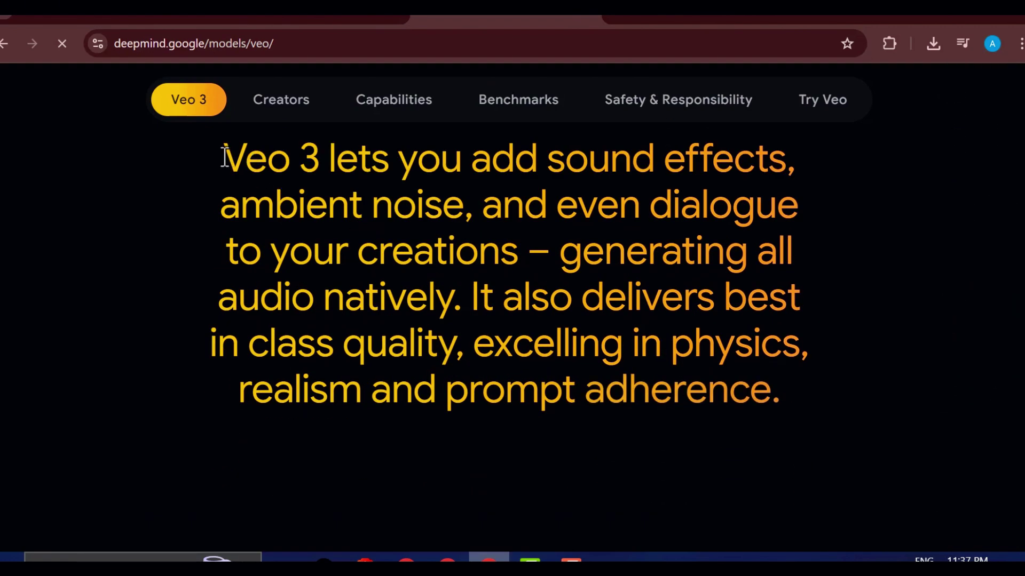
drag(230, 159, 775, 390)
click(495, 275)
scroll(414, 249, down, 10)
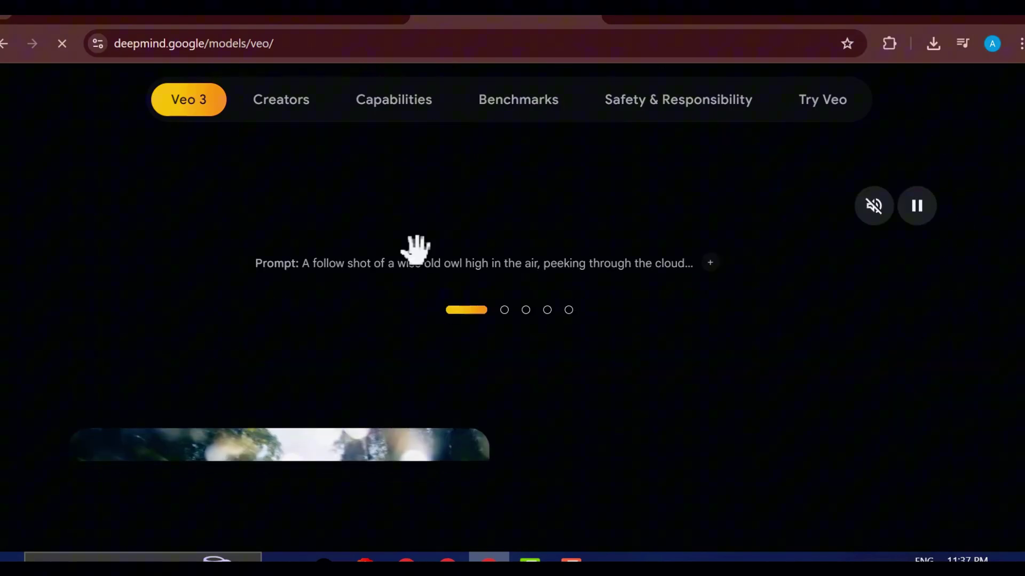
scroll(419, 255, down, 6)
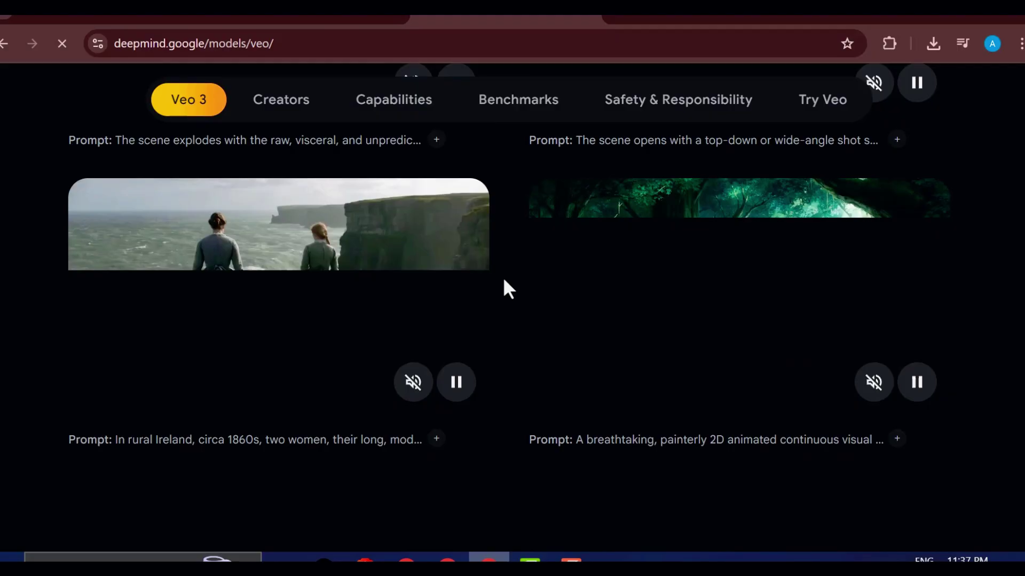
scroll(458, 301, up, 10)
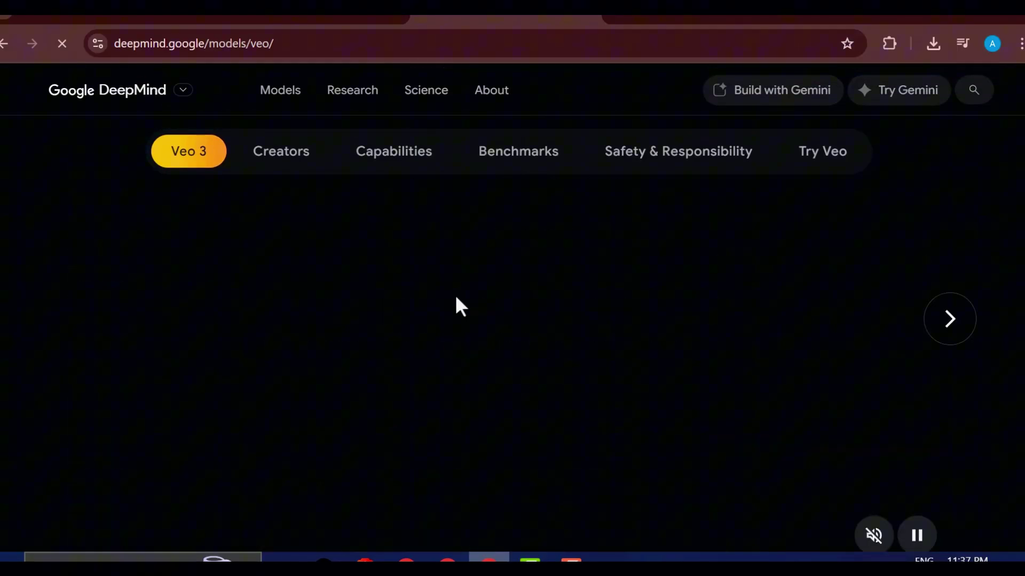
scroll(454, 293, up, 4)
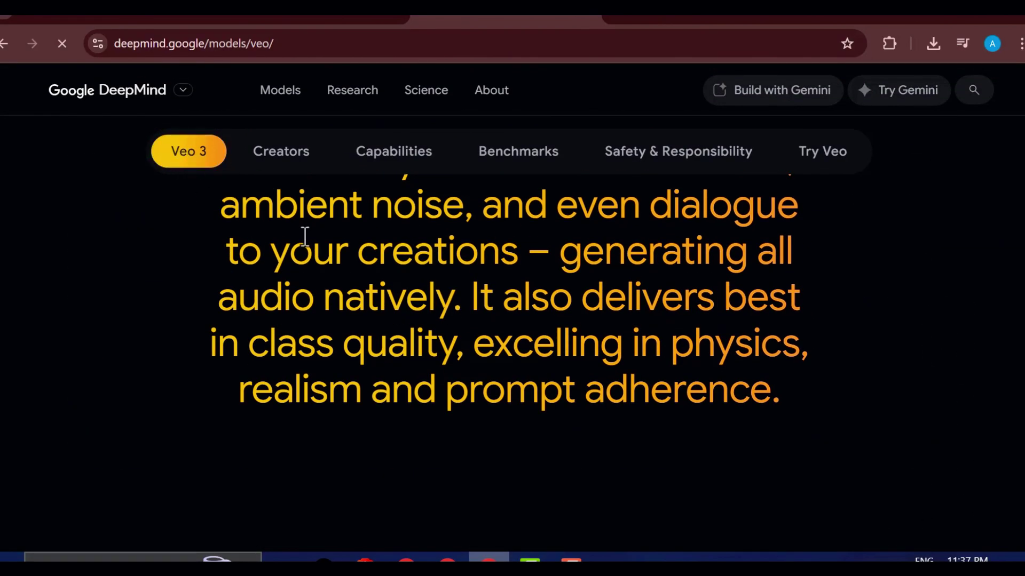
scroll(314, 240, up, 15)
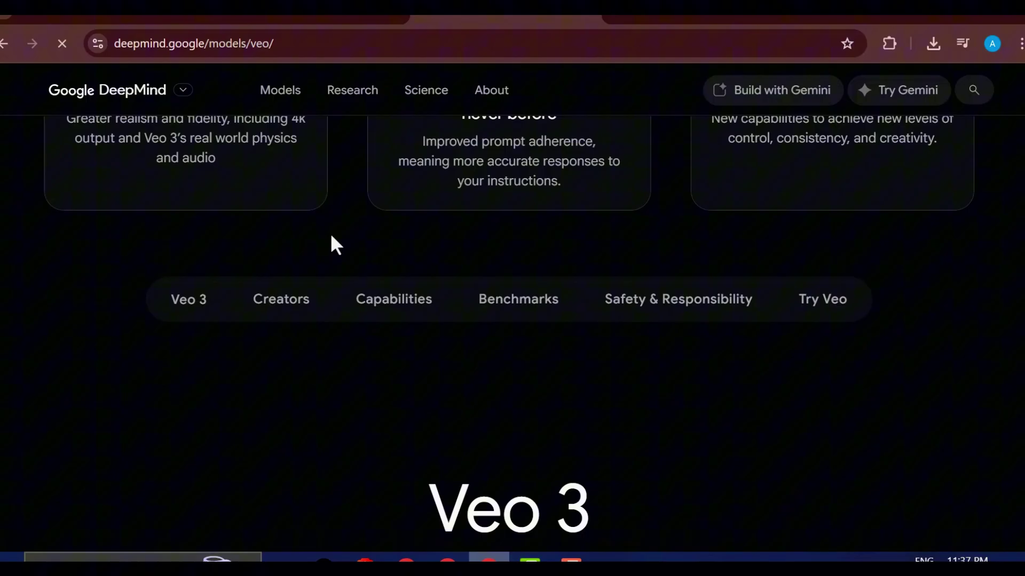
scroll(331, 245, up, 10)
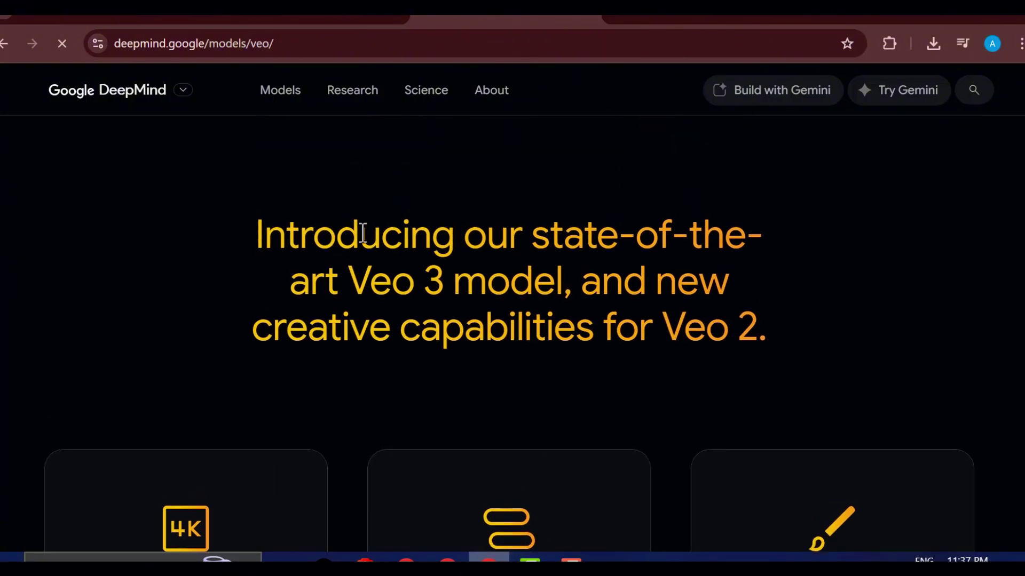
scroll(342, 258, down, 2)
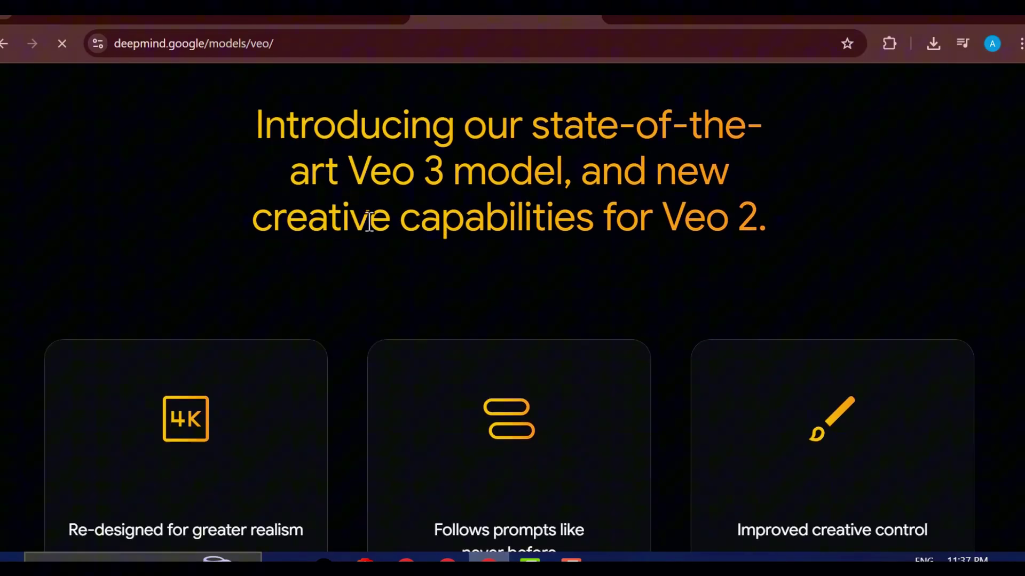
scroll(578, 277, up, 8)
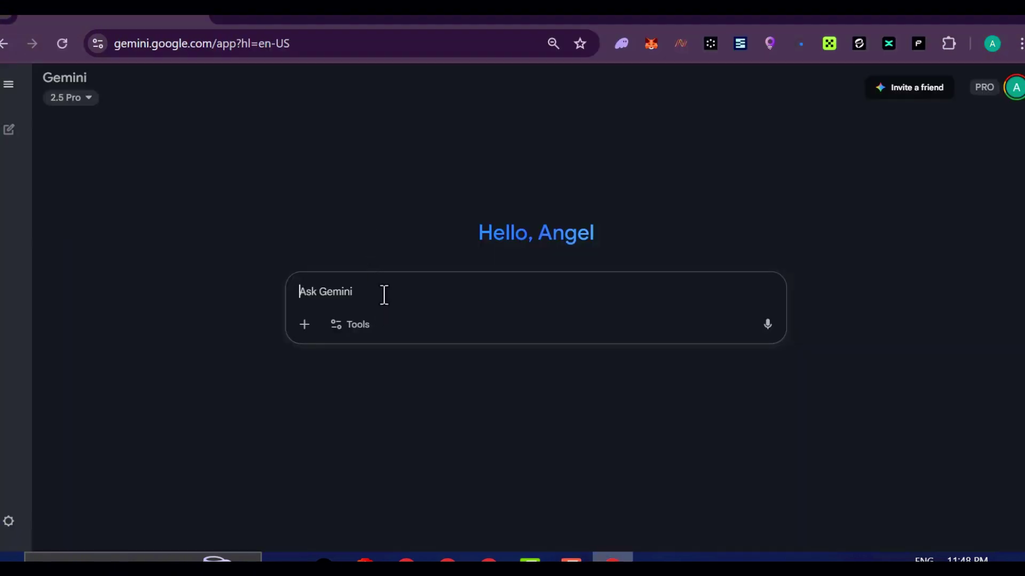
Paste the 3 a.m. driveway deer prompt and generate it with Tools set to Videos with Veo.
right_click(382, 293)
click(437, 327)
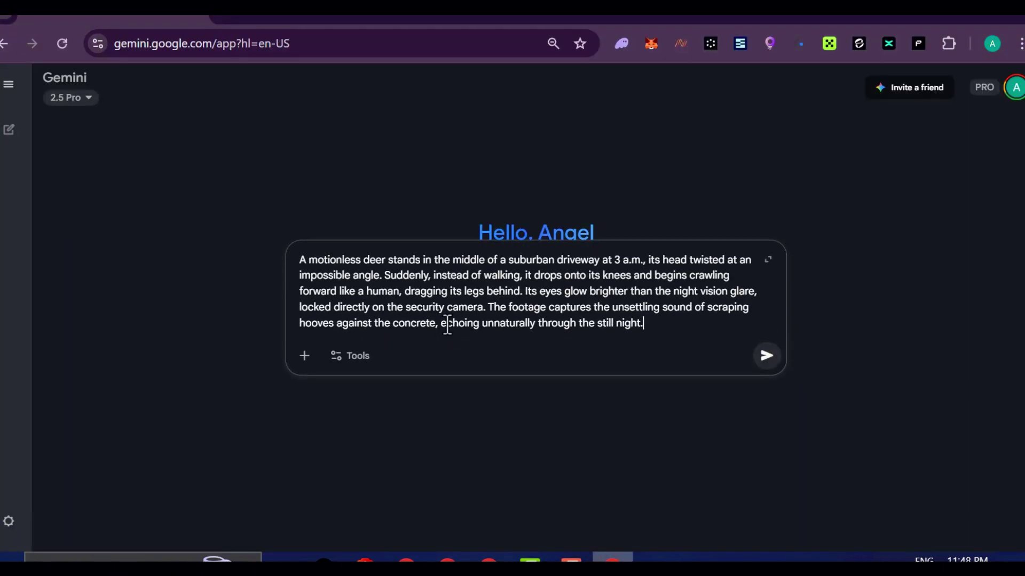
click(348, 357)
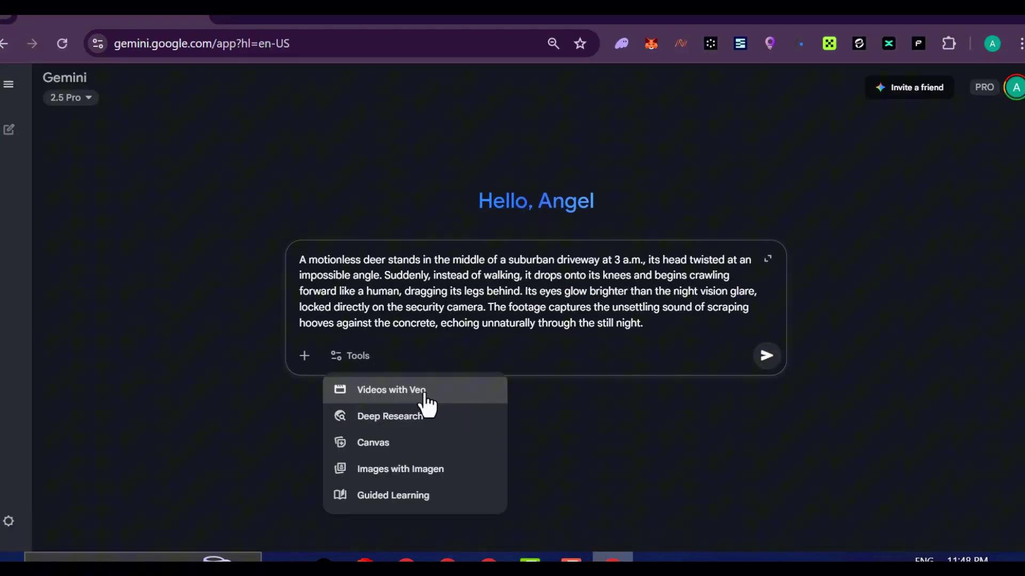
click(391, 391)
drag(664, 358, 295, 291)
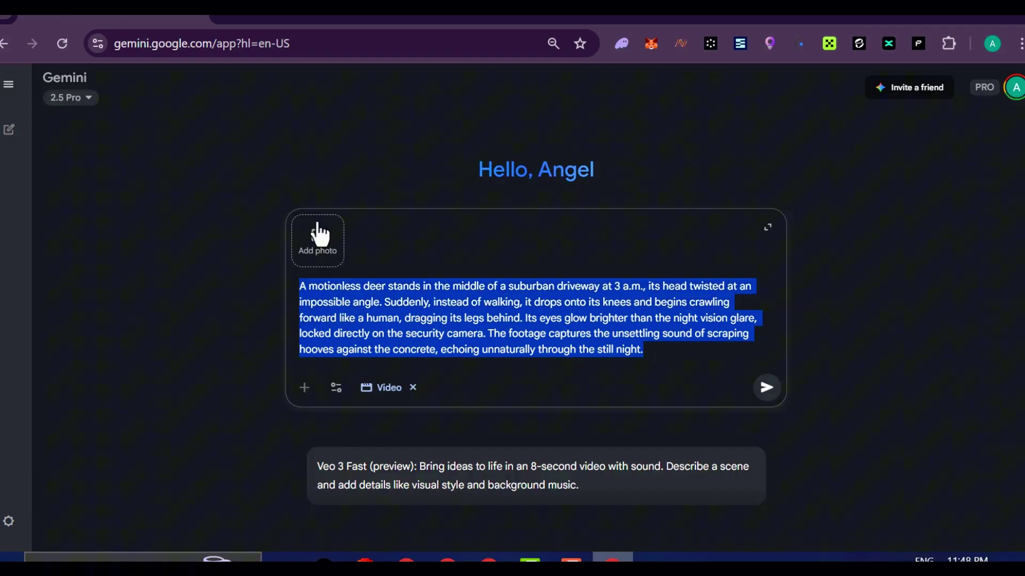
click(767, 389)
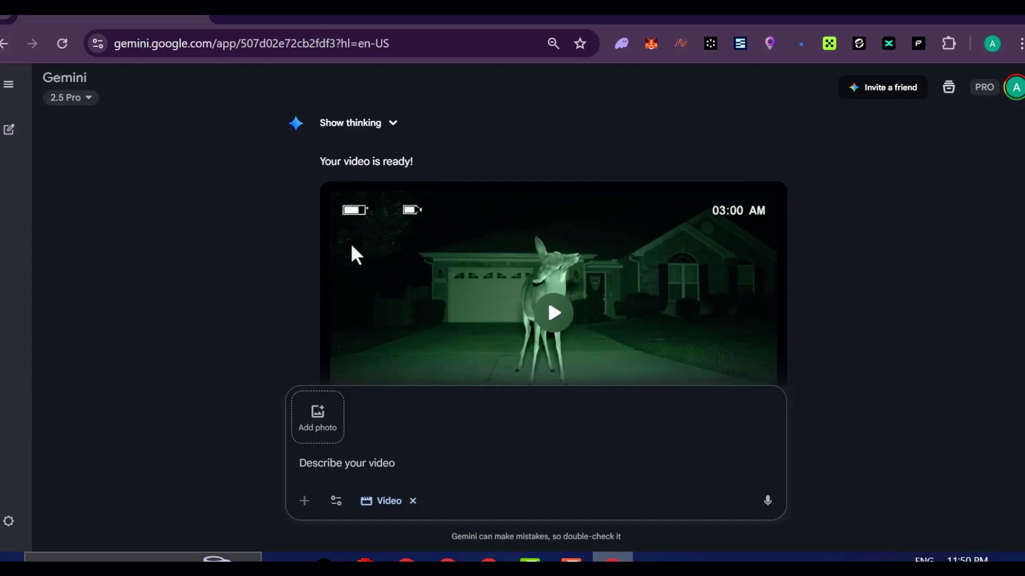
Play the 8-second green night-vision deer clip and pause it near 0:07.
click(413, 501)
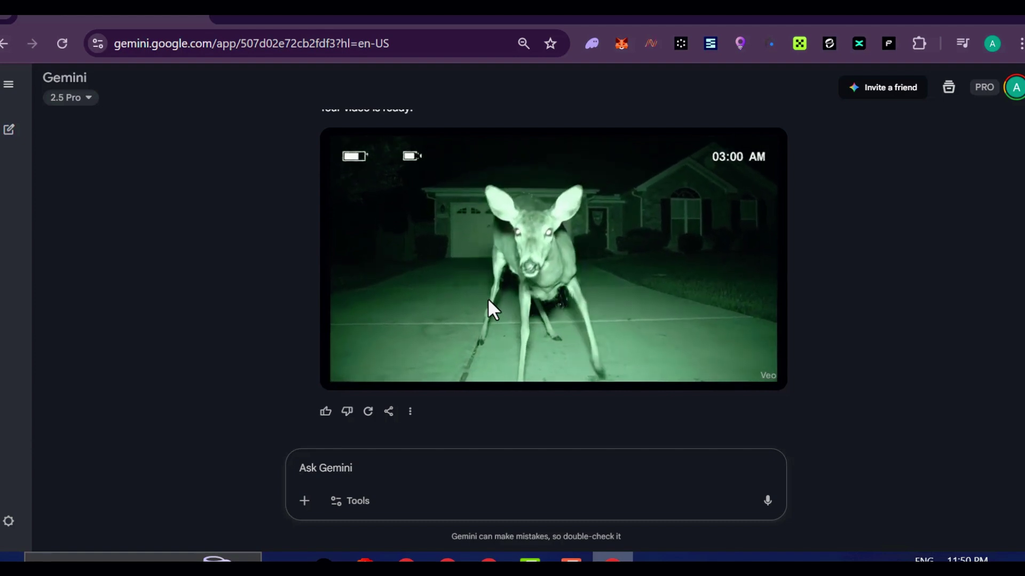
click(556, 252)
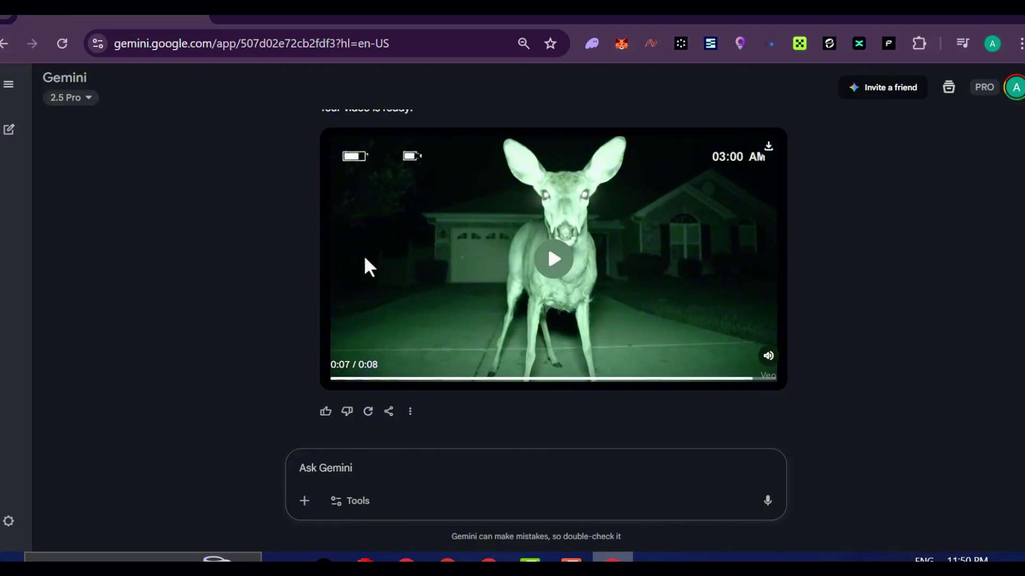
scroll(366, 321, up, 2)
scroll(390, 297, down, 2)
scroll(671, 359, up, 3)
scroll(683, 347, down, 2)
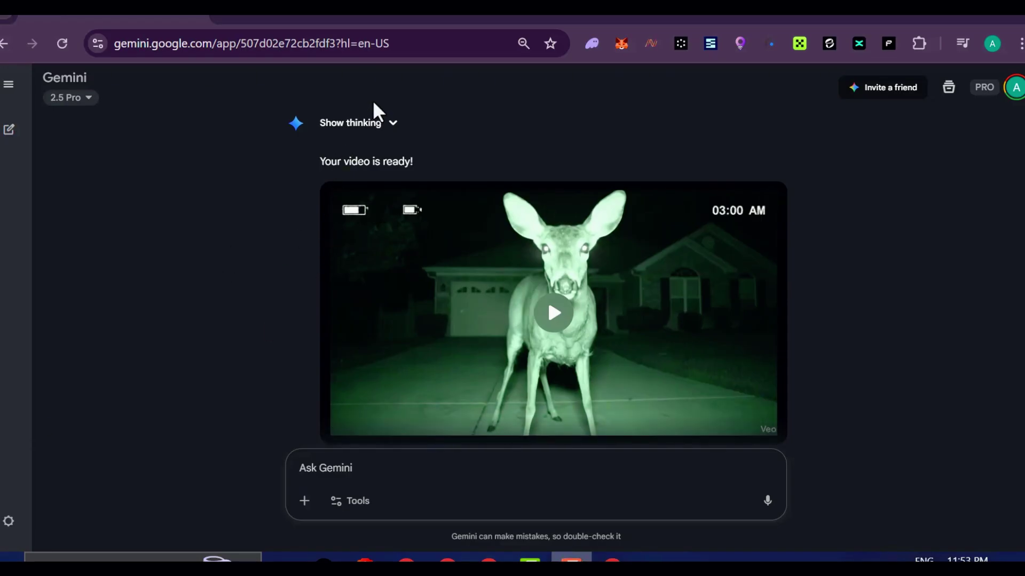
scroll(318, 333, down, 1)
Paste the 2 a.m. raccoon trampoline CCTV prompt and generate it with Videos with Veo.
right_click(357, 470)
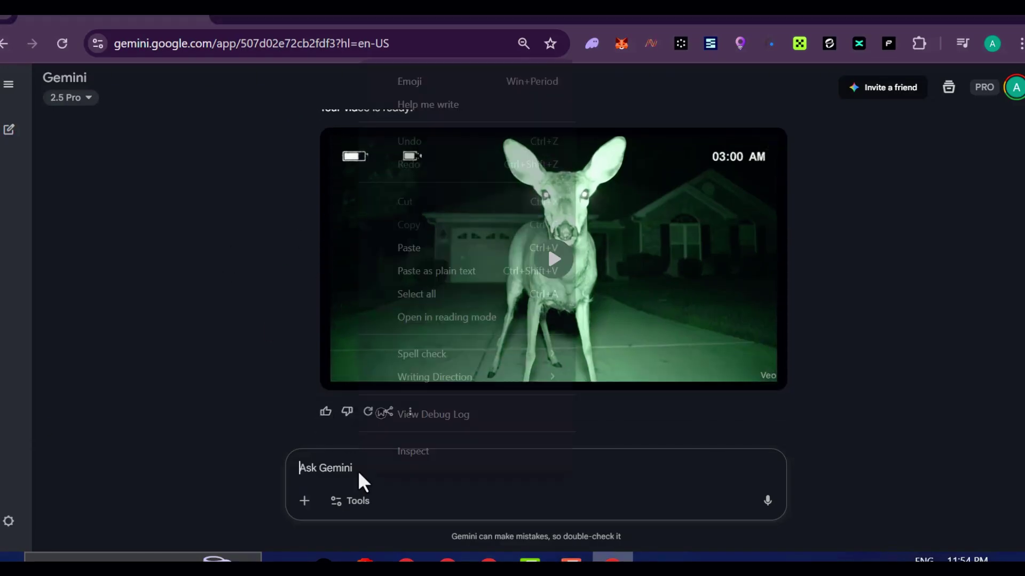
click(486, 247)
click(356, 504)
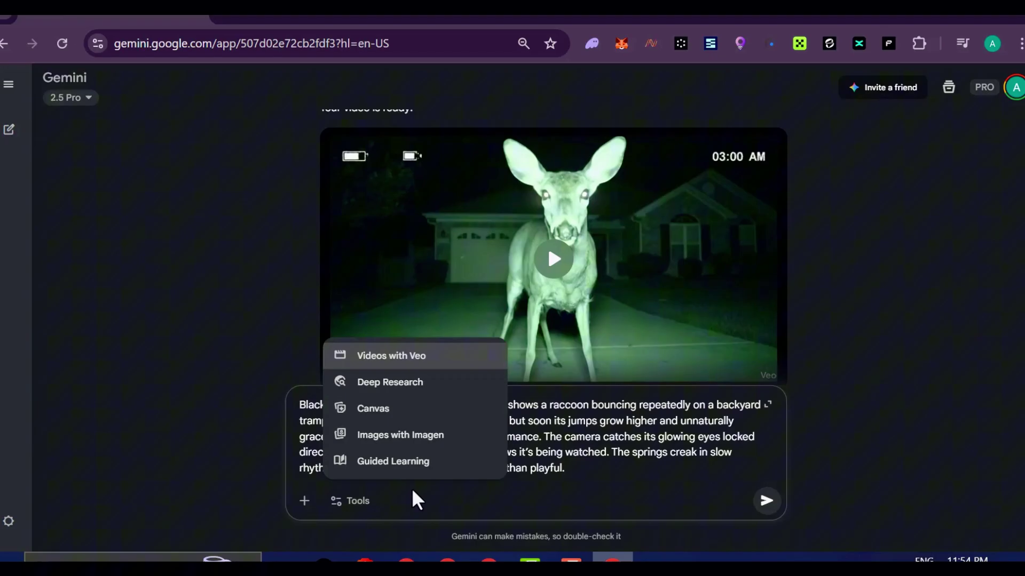
click(422, 358)
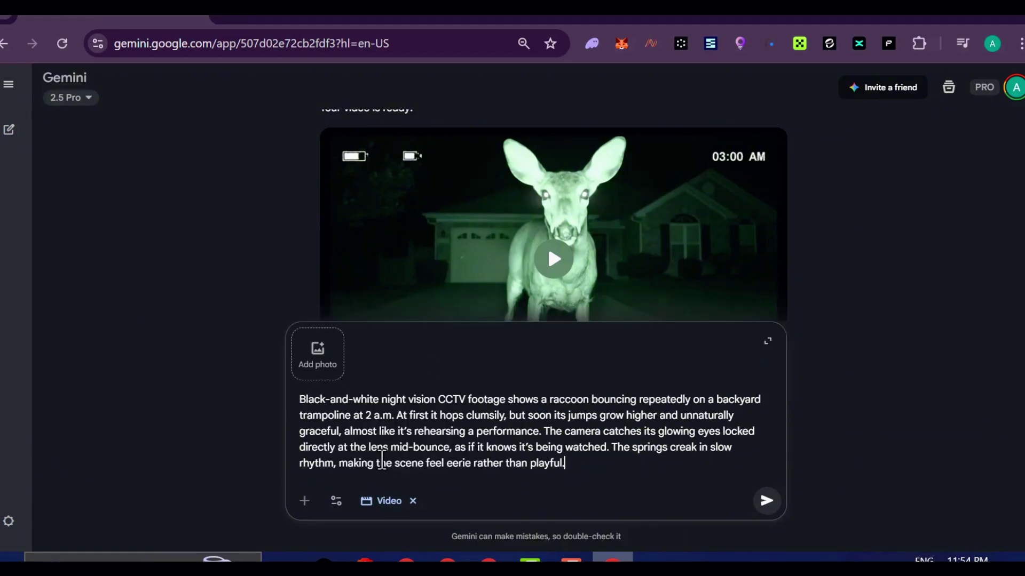
click(767, 501)
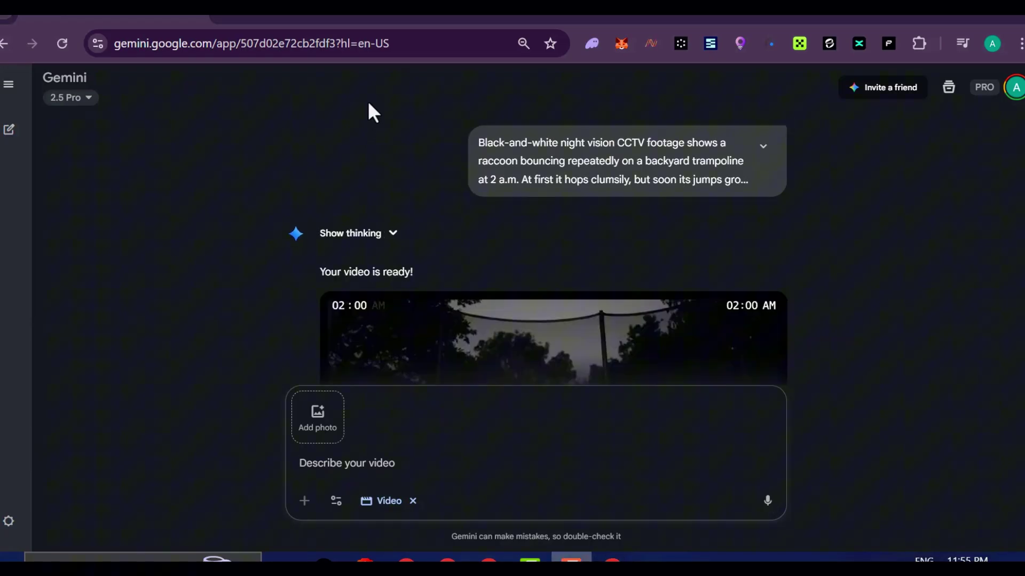
Play the resulting 8-second raccoon-on-trampoline night-vision clip.
scroll(424, 188, down, 2)
scroll(440, 192, down, 2)
scroll(481, 194, up, 2)
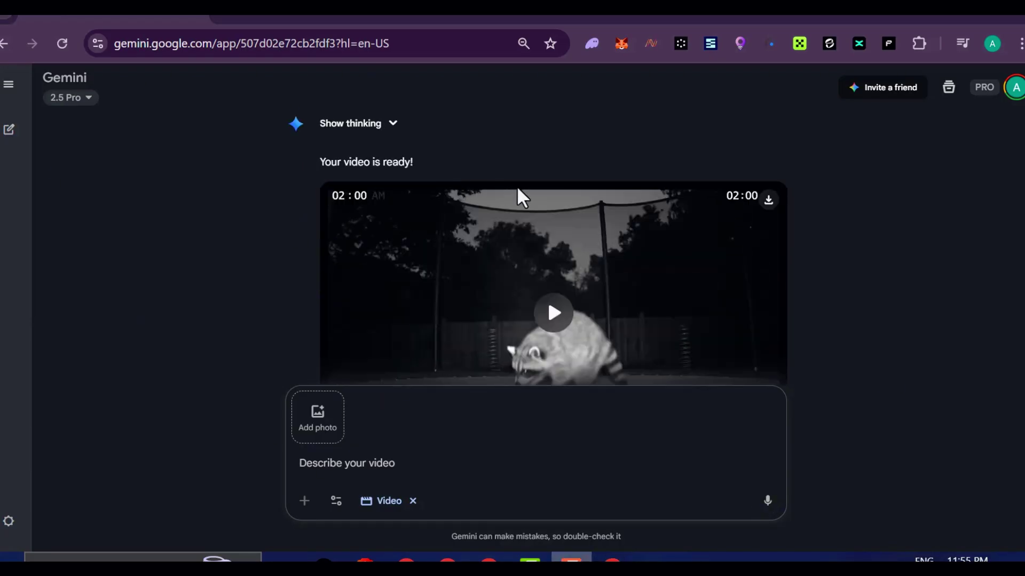
scroll(534, 196, down, 2)
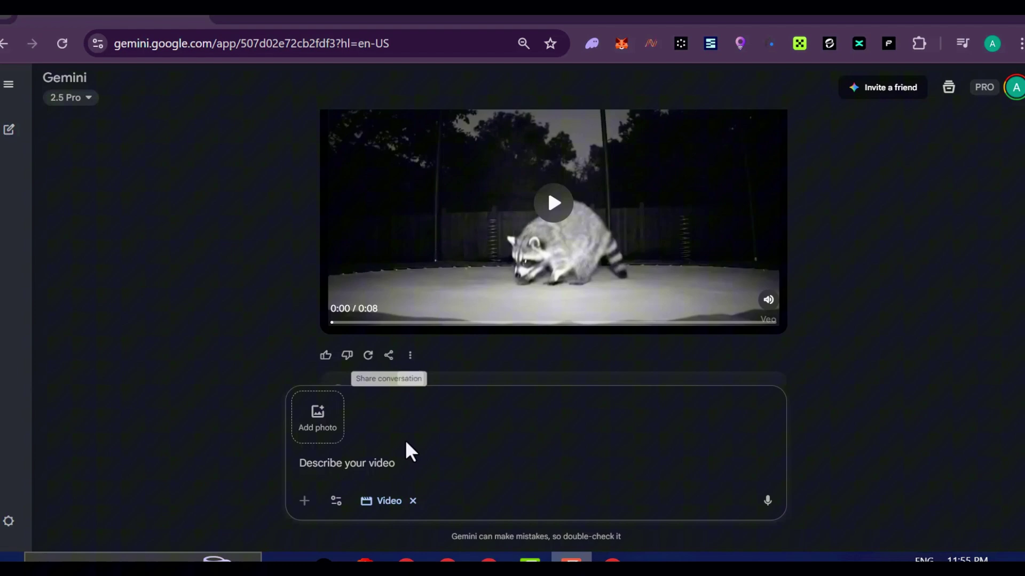
click(413, 501)
scroll(517, 368, up, 2)
scroll(539, 320, down, 2)
click(554, 261)
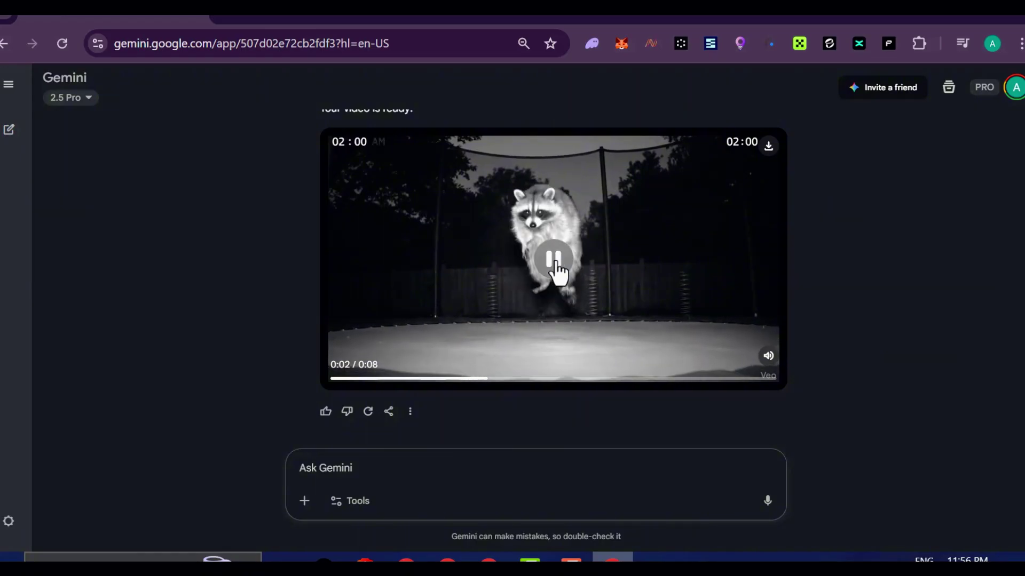
scroll(432, 267, up, 2)
scroll(435, 241, down, 2)
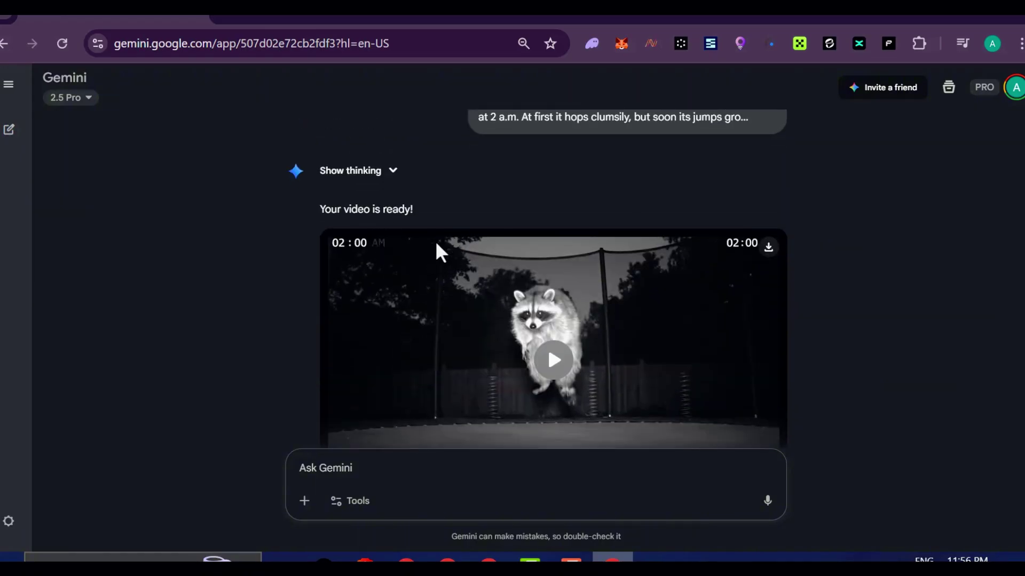
scroll(721, 272, up, 6)
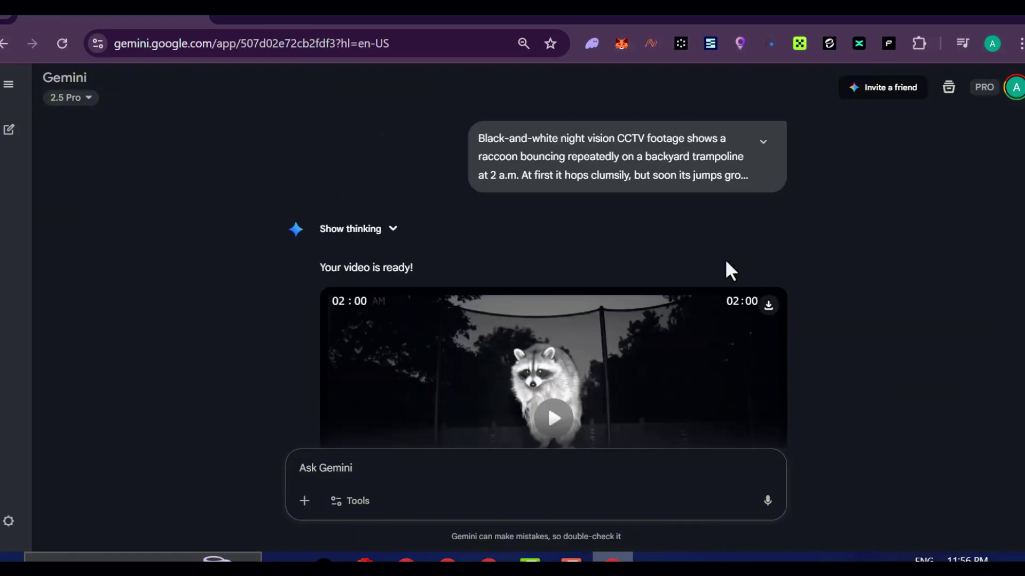
scroll(673, 259, up, 6)
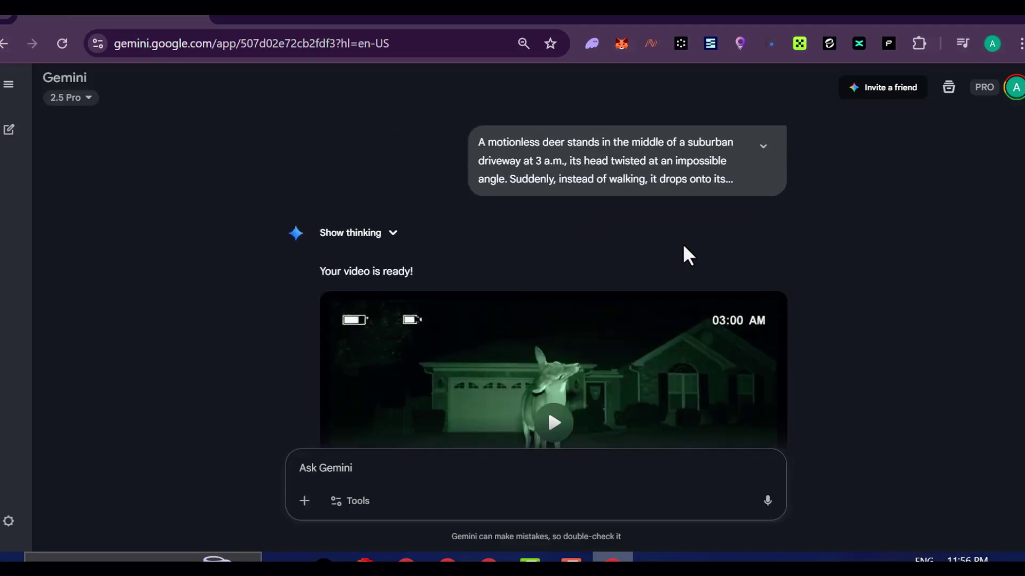
scroll(684, 246, down, 6)
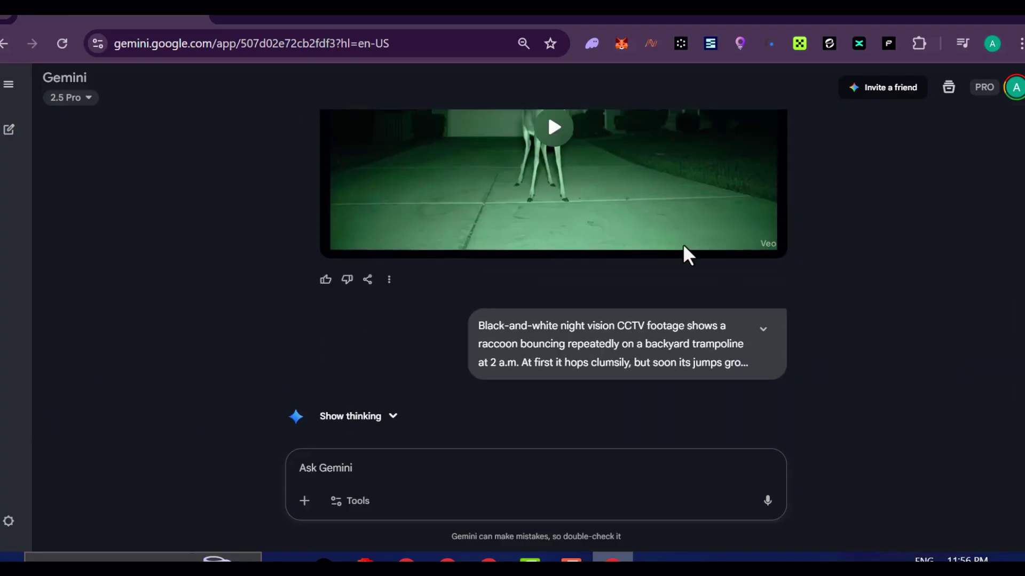
scroll(684, 246, up, 4)
mouse_move(737, 228)
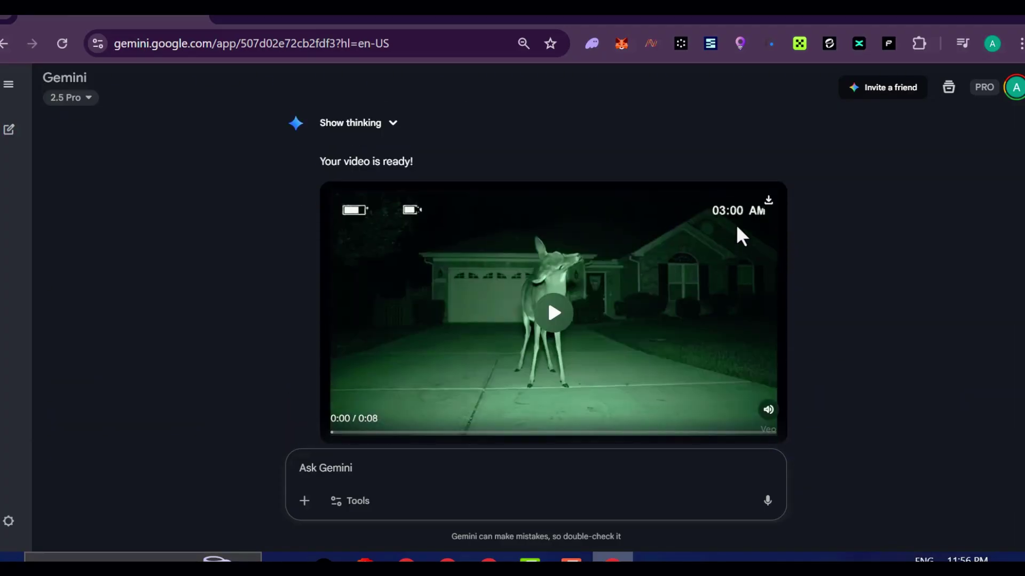
click(768, 201)
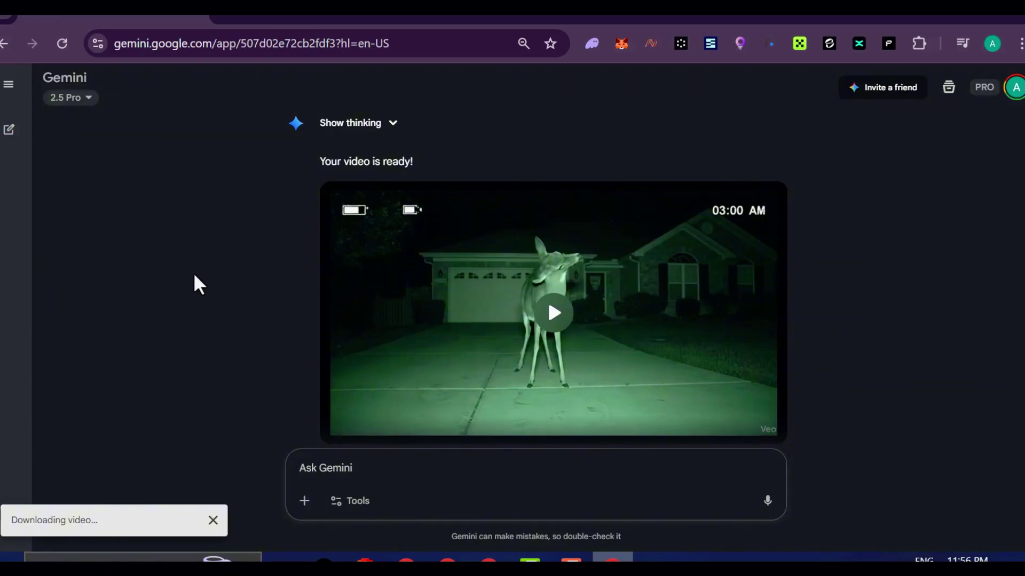
scroll(451, 270, down, 10)
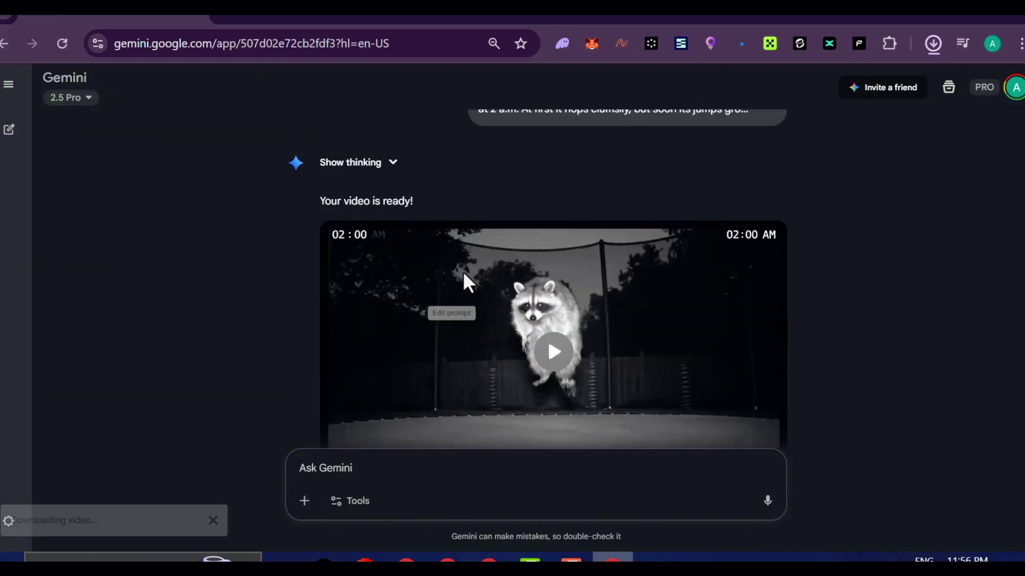
click(769, 240)
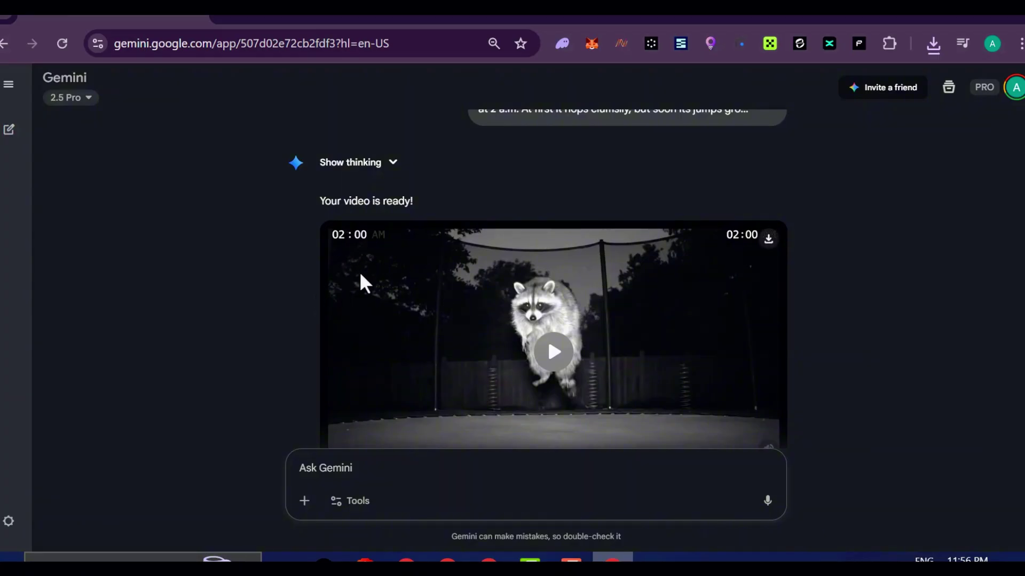
scroll(694, 306, down, 2)
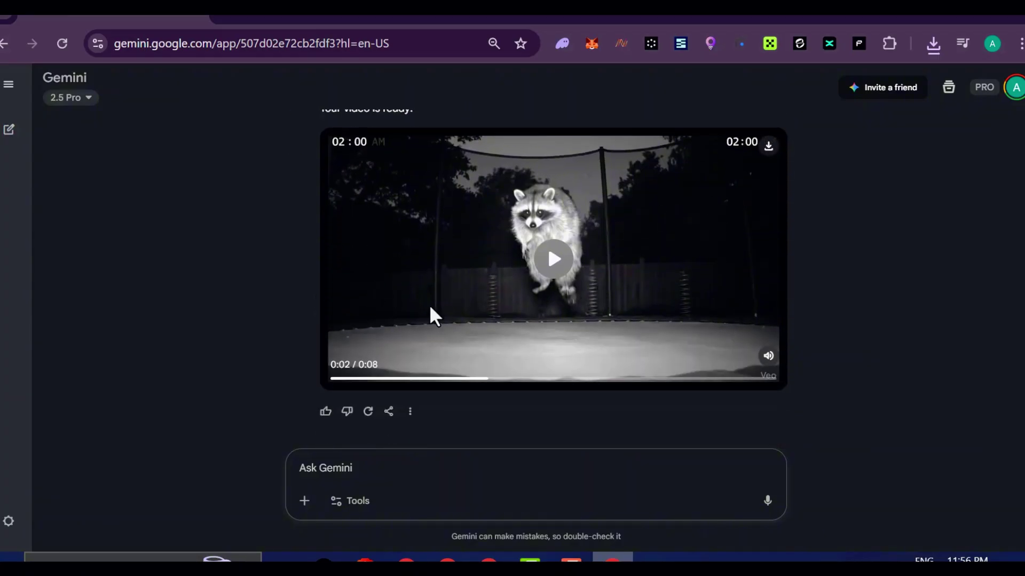
scroll(303, 329, up, 2)
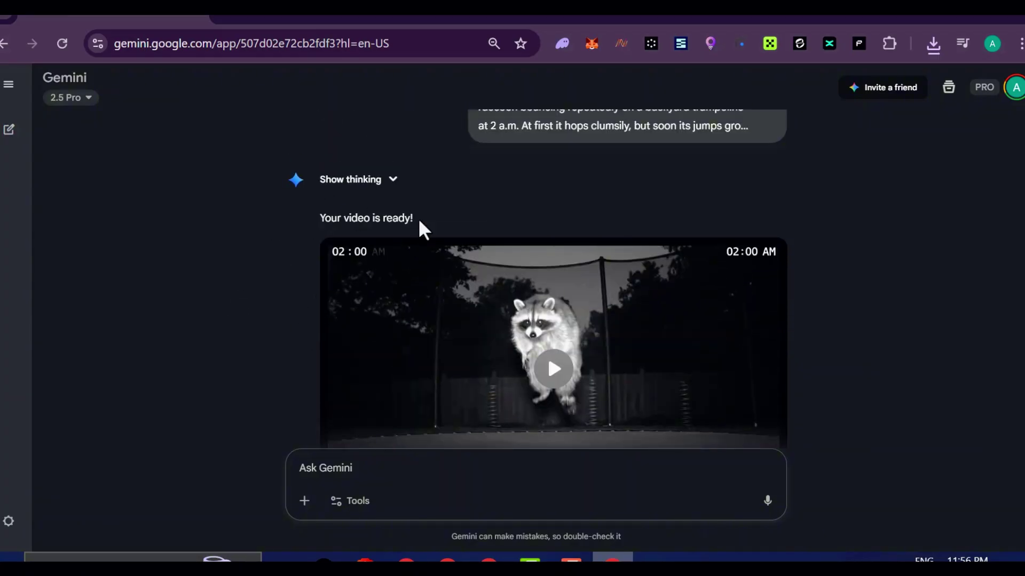
scroll(418, 218, up, 4)
scroll(475, 219, down, 5)
scroll(389, 235, up, 5)
scroll(370, 265, down, 2)
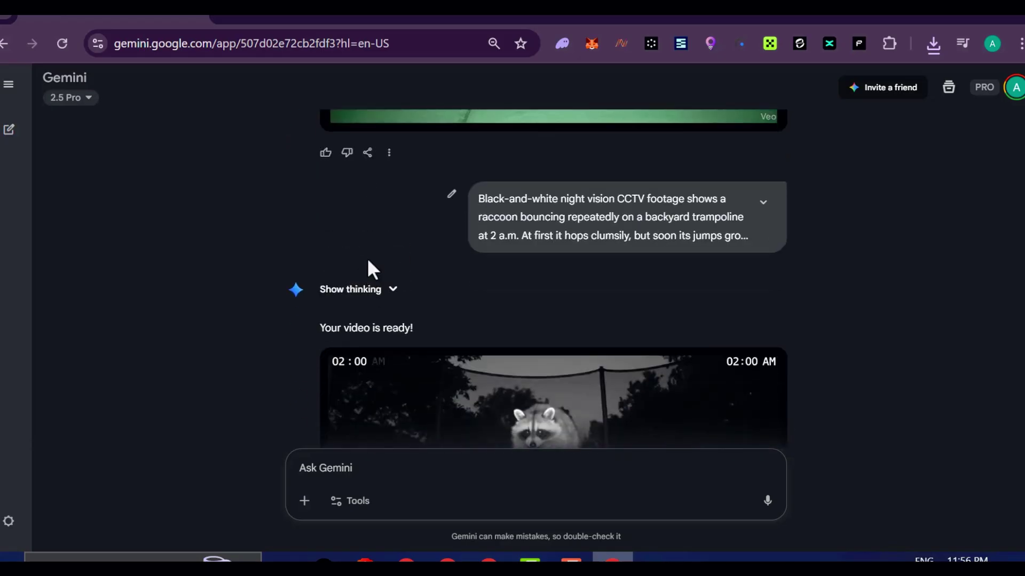
scroll(493, 296, down, 4)
scroll(522, 316, up, 4)
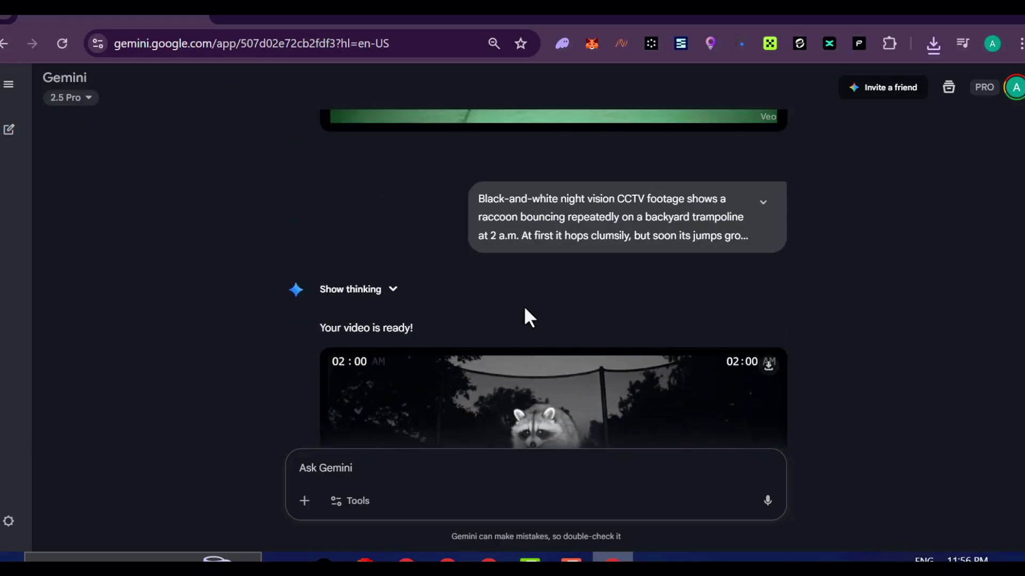
scroll(525, 310, up, 6)
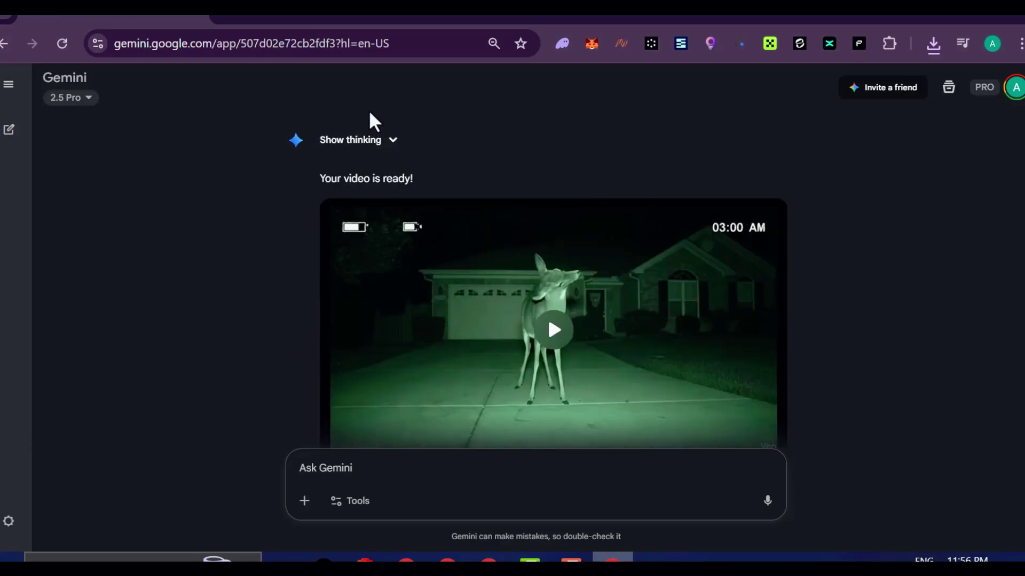
In a new tab, search Google for 'google ai studio' and open the Google AI Studio result.
key(ctrl+t)
click(400, 300)
text(gp)
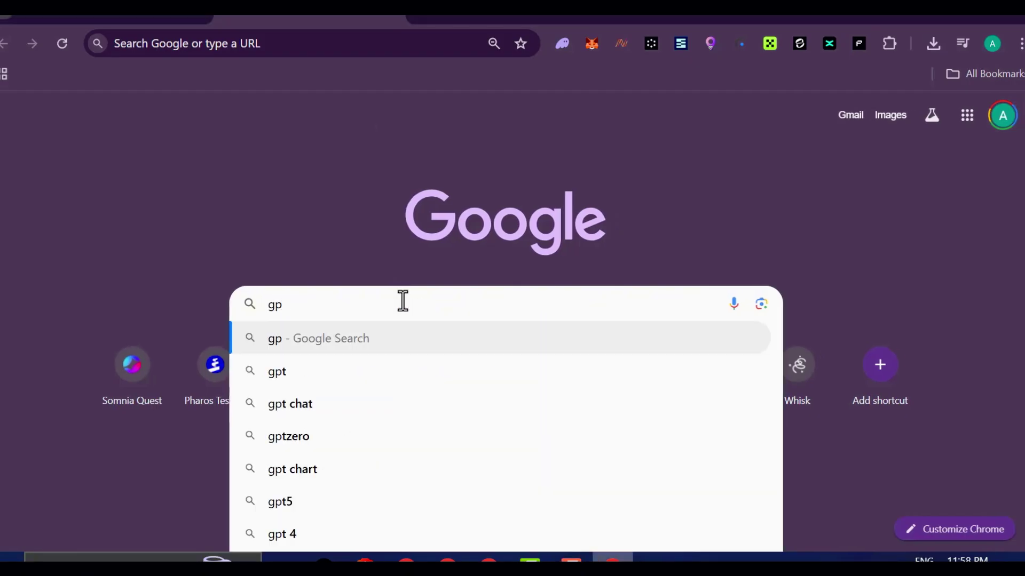
key(BackSpace)
text(oogle ai s)
key(Return)
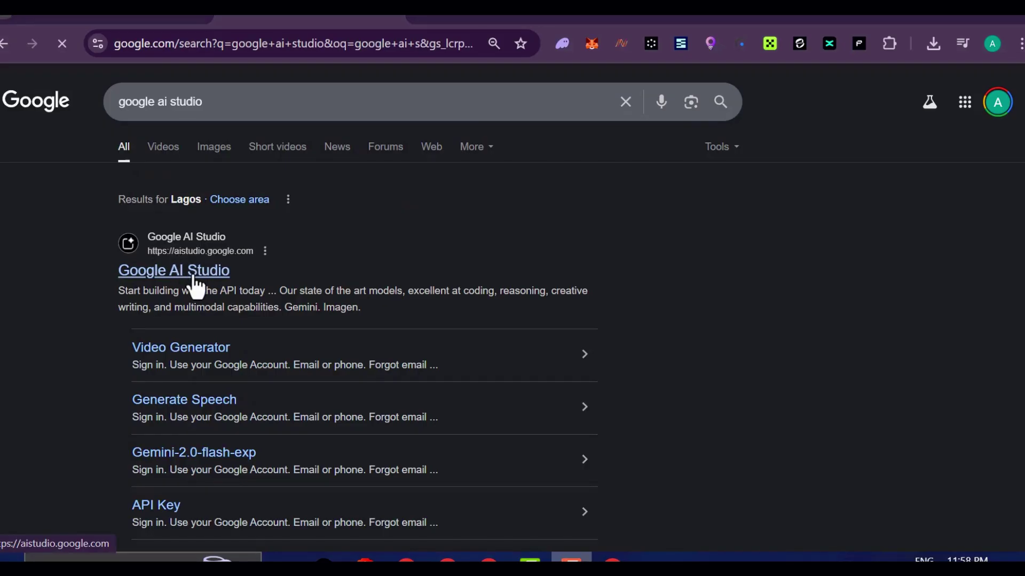
click(196, 288)
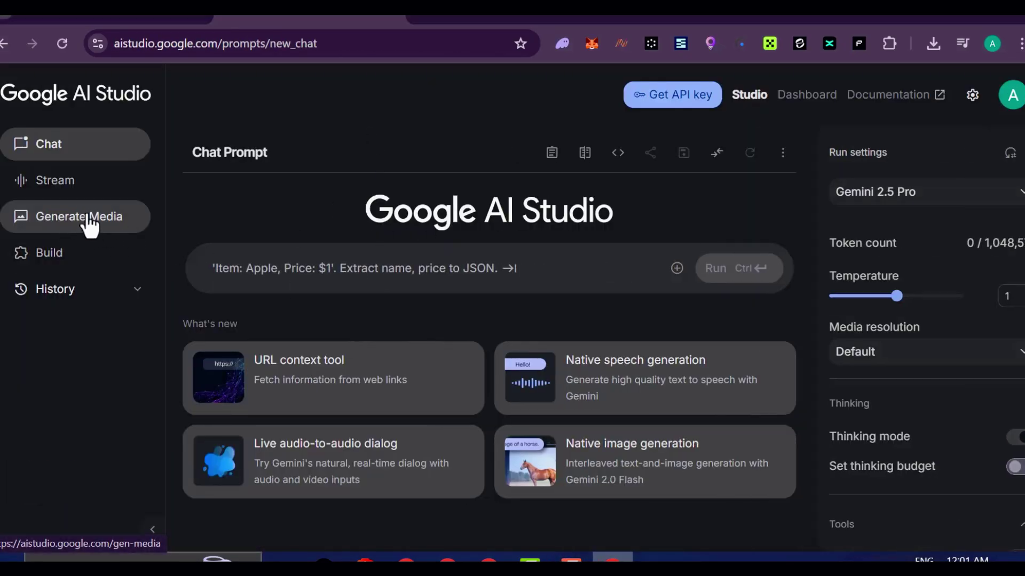
Start a new Veo video generation from Generate Media and dismiss the free quota notice.
click(88, 218)
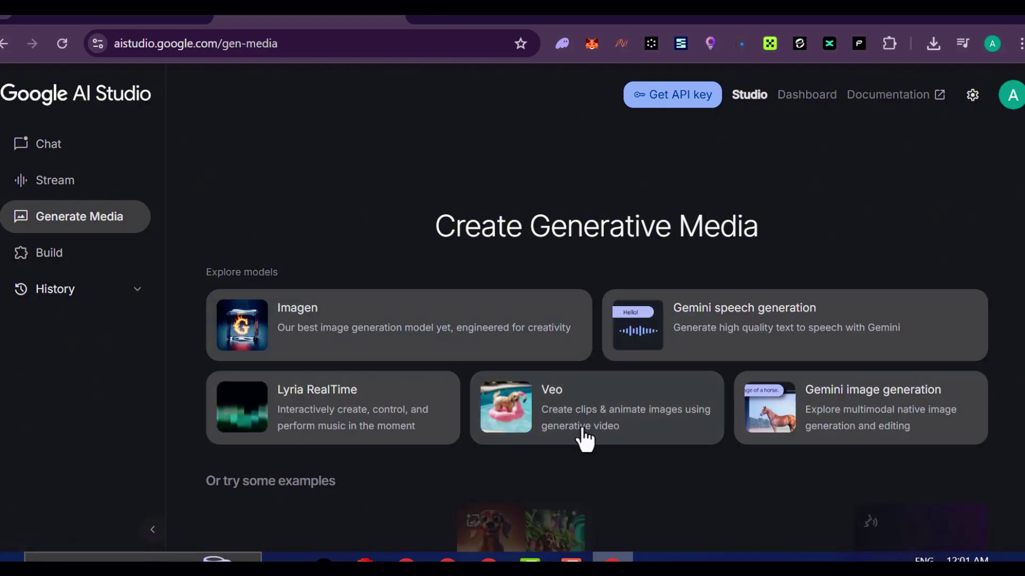
click(588, 417)
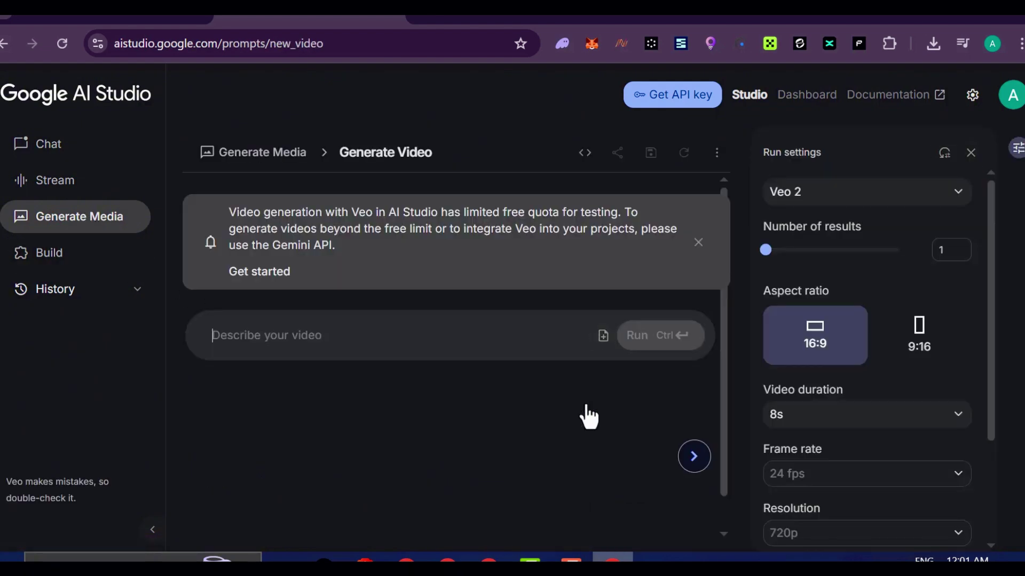
click(698, 242)
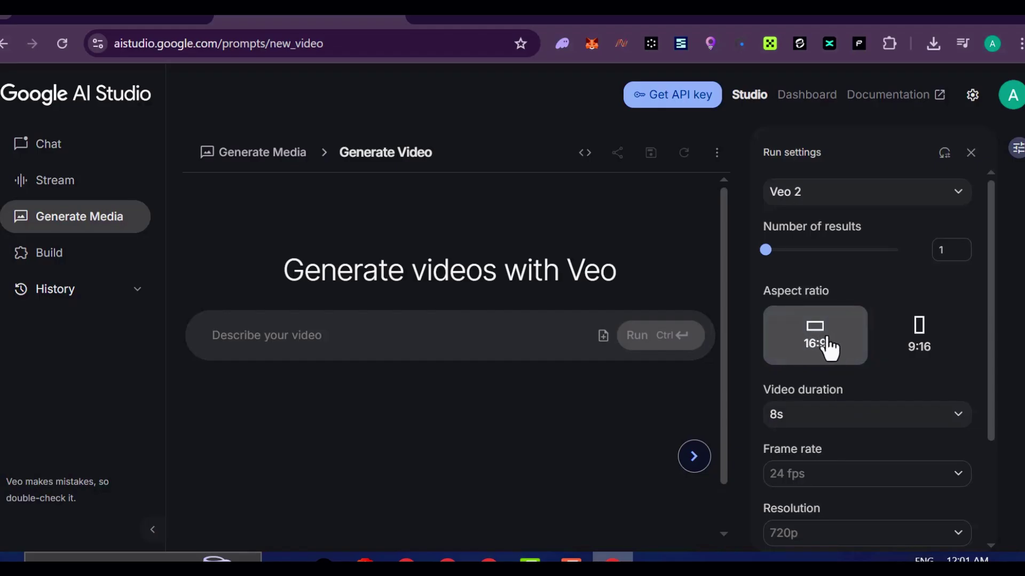
Paste the deer-crawling-down-driveway prompt, run the Veo 2 generation, then clear the prompt box.
right_click(344, 336)
click(376, 331)
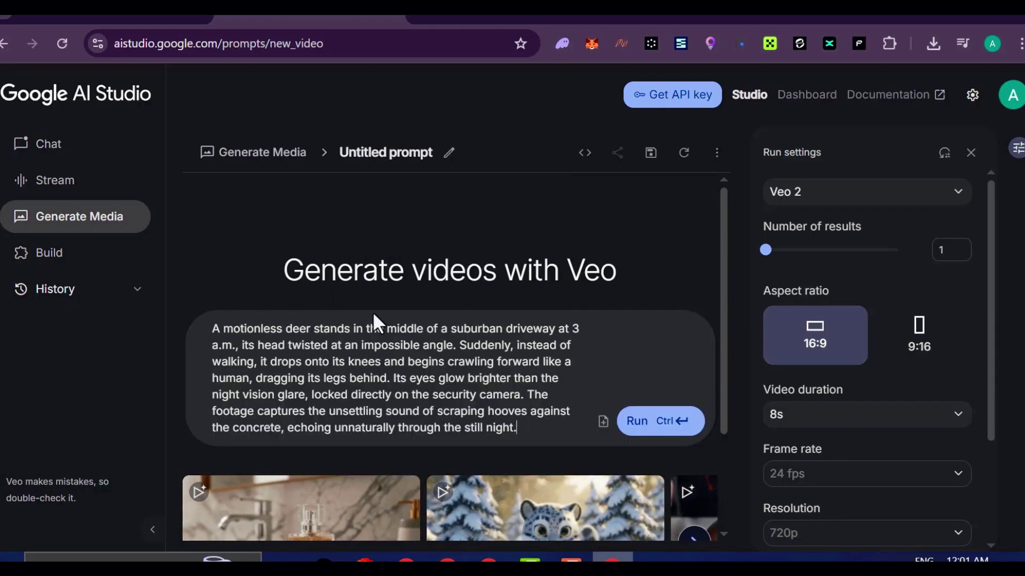
click(660, 421)
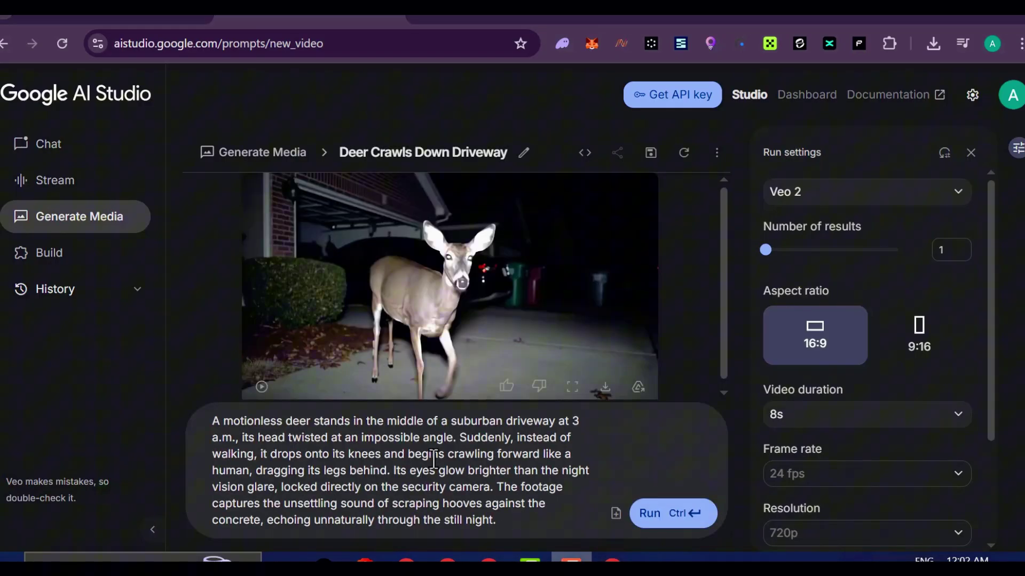
key(ctrl+a)
key(BackSpace)
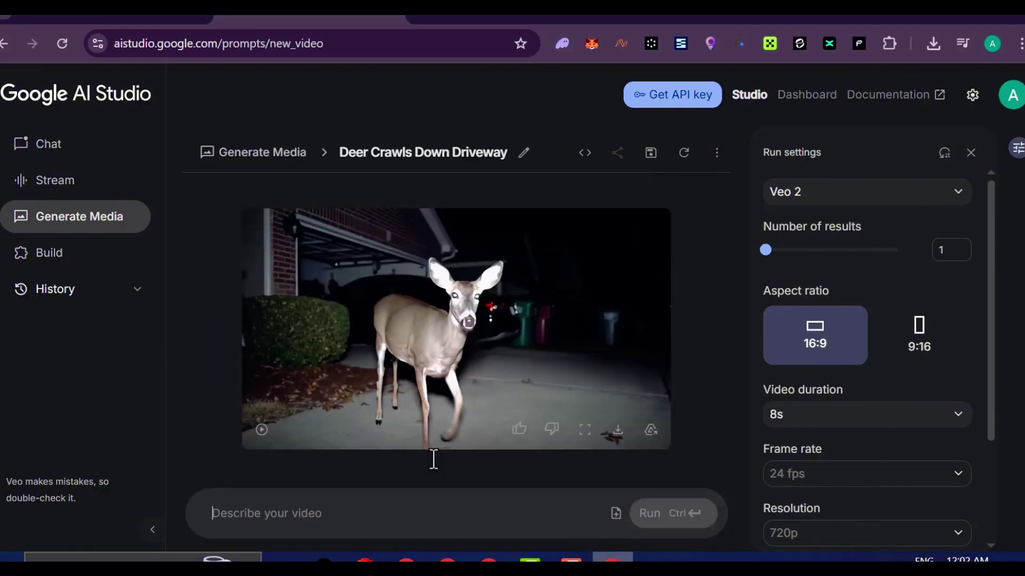
click(584, 430)
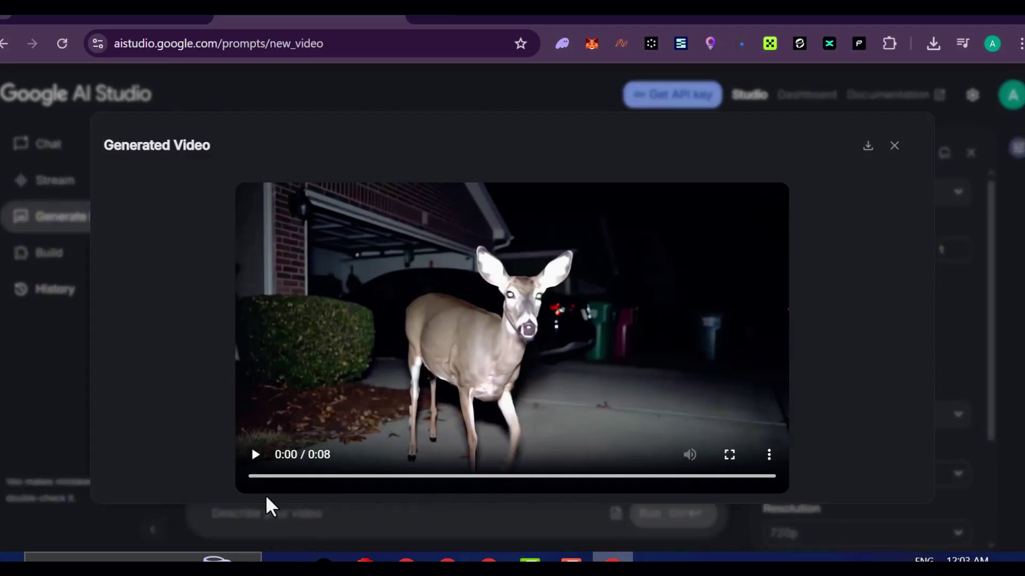
click(256, 459)
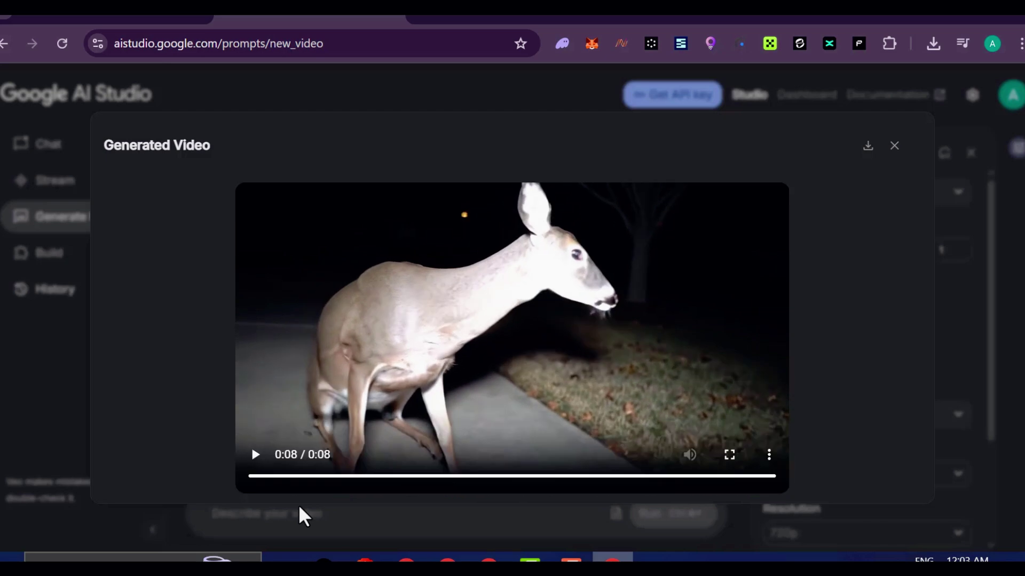
click(256, 456)
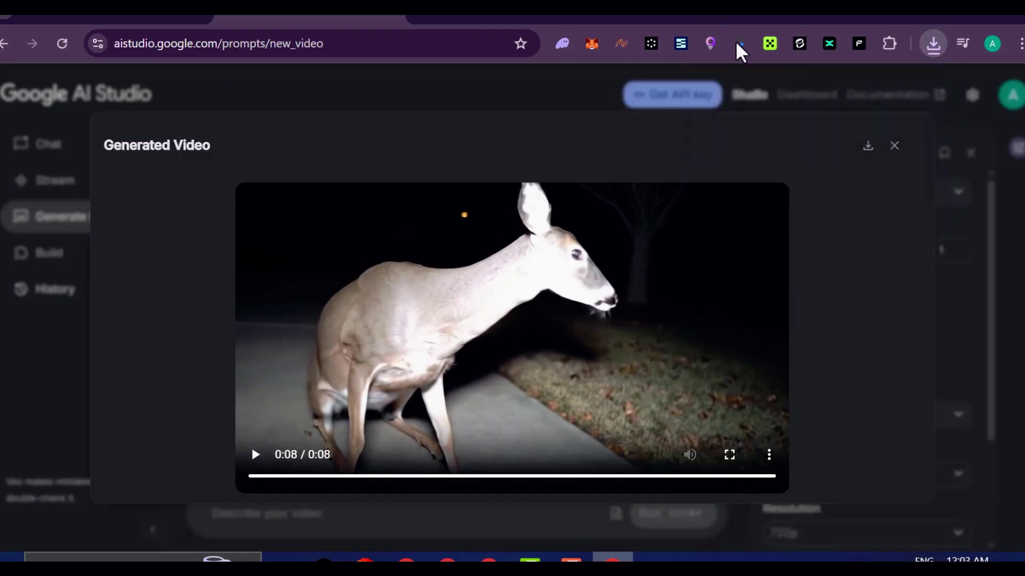
click(895, 146)
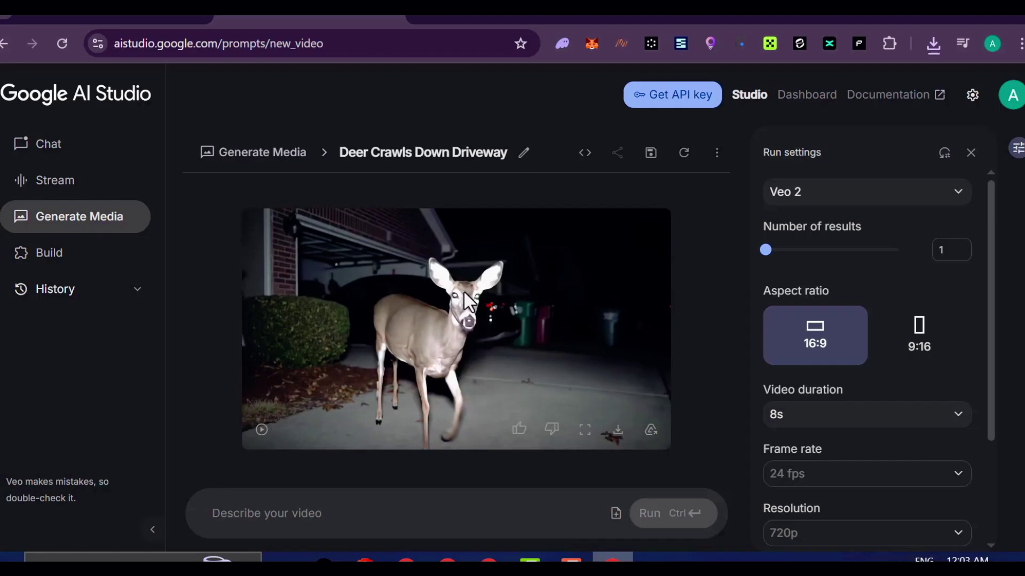
Paste the rocking-chair dog prompt, set aspect ratio 9:16, run it, then clear the prompt box.
right_click(339, 517)
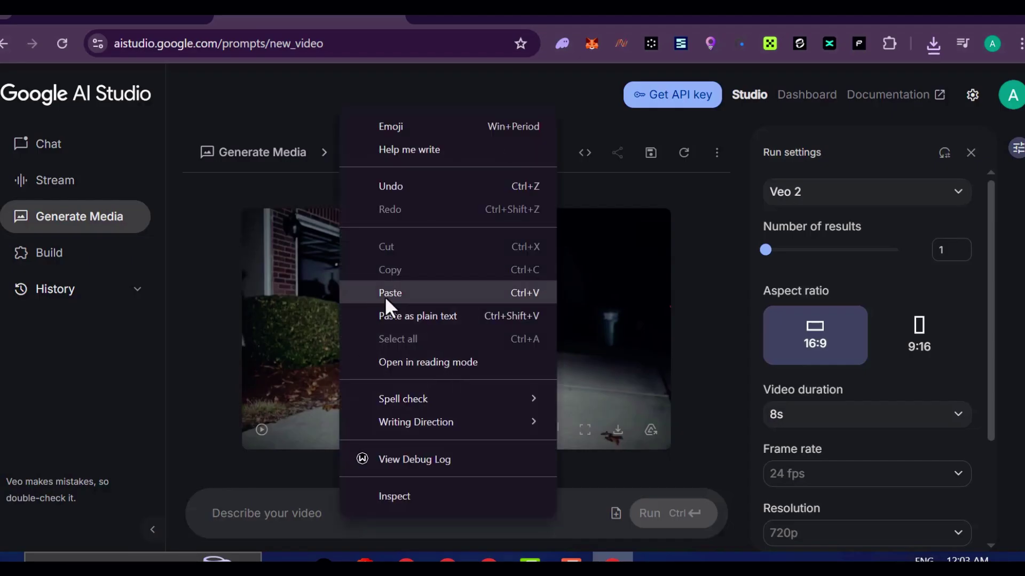
click(385, 295)
click(920, 345)
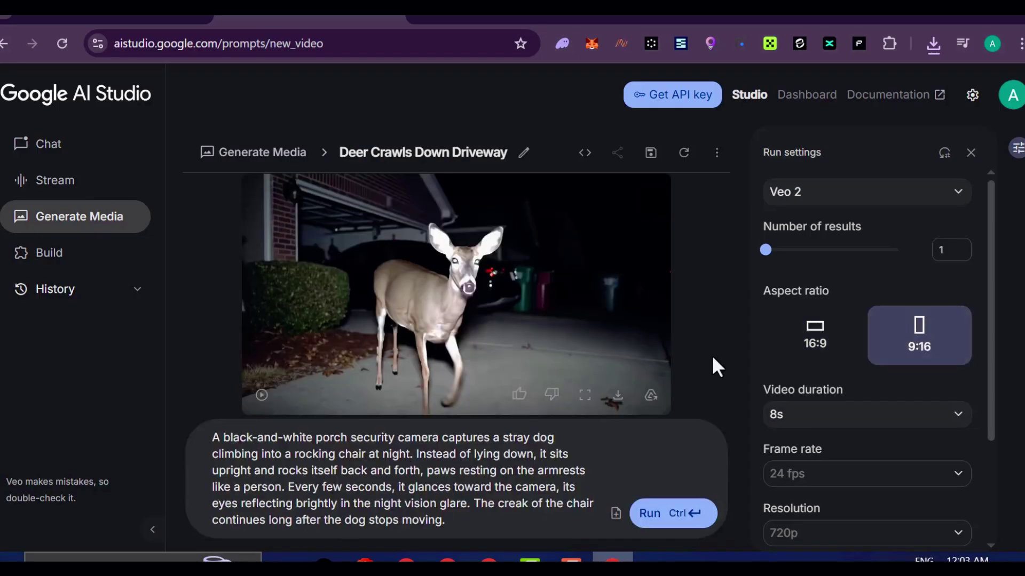
click(668, 514)
key(ctrl+a)
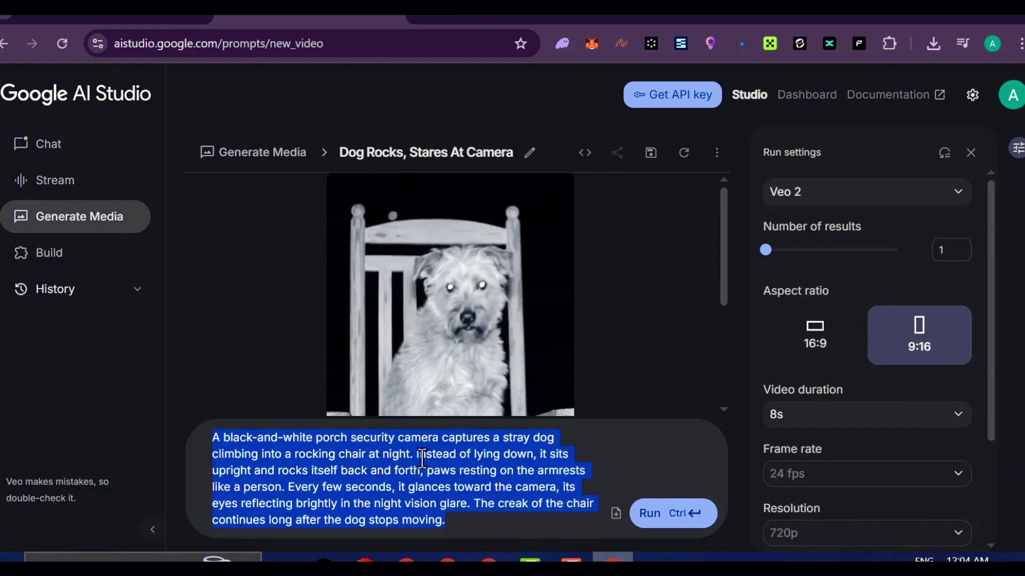
key(BackSpace)
Play the 'Dog Rocks, Stares At Camera' clip in the large player, then close it.
click(487, 467)
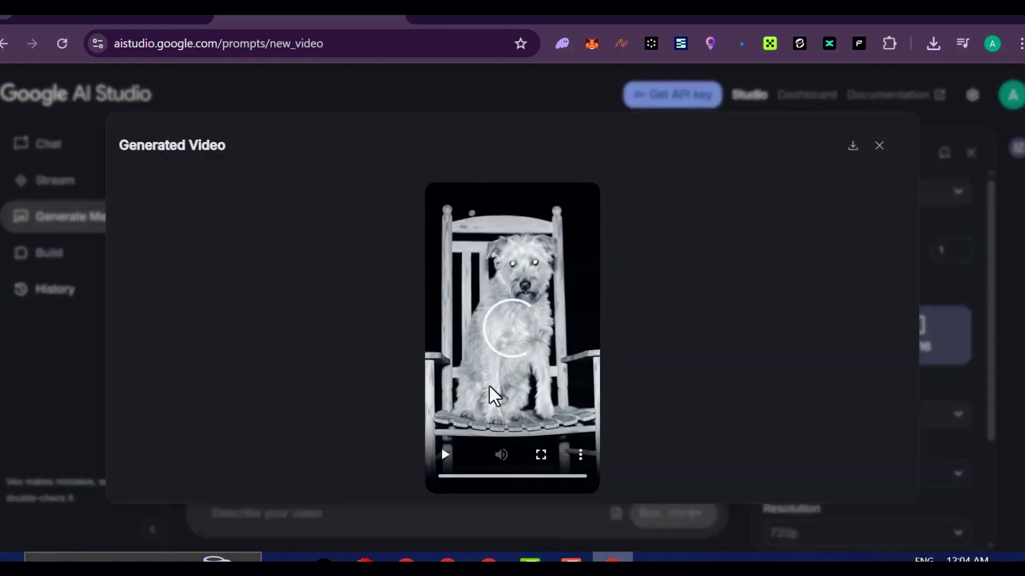
click(446, 456)
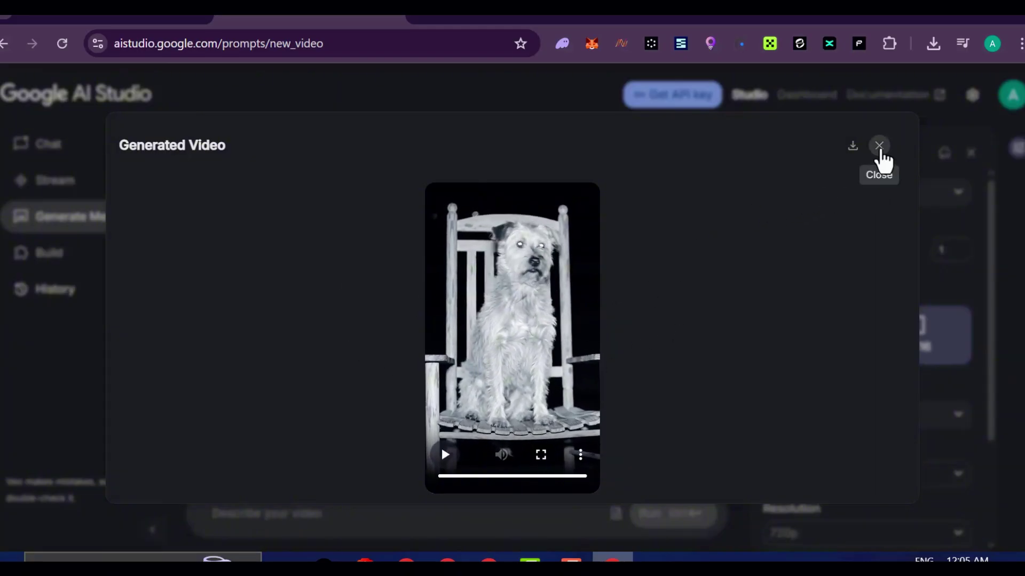
click(879, 146)
scroll(240, 251, up, 2)
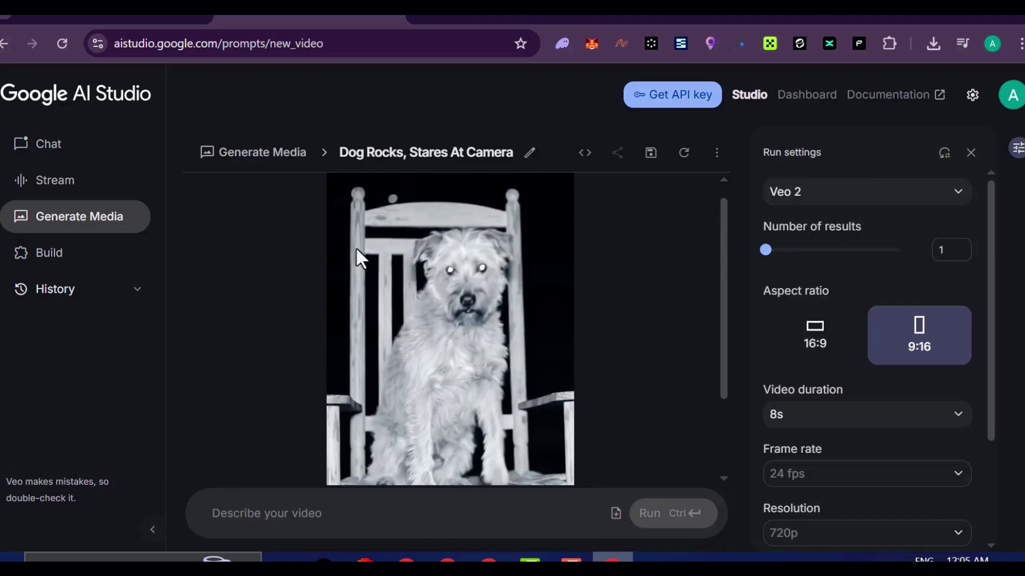
scroll(397, 279, down, 3)
scroll(397, 279, up, 3)
scroll(471, 265, up, 1)
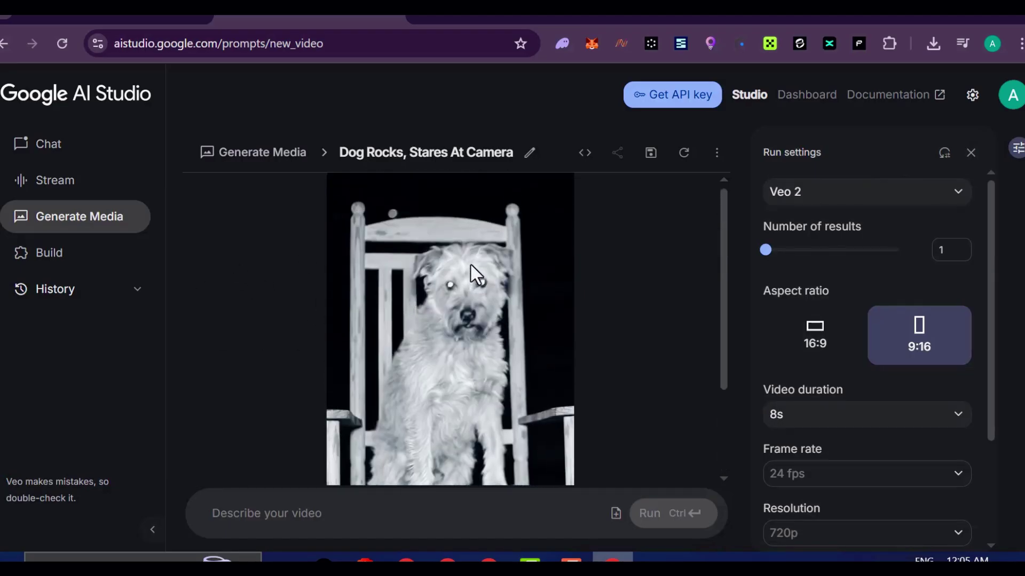
scroll(536, 356, down, 3)
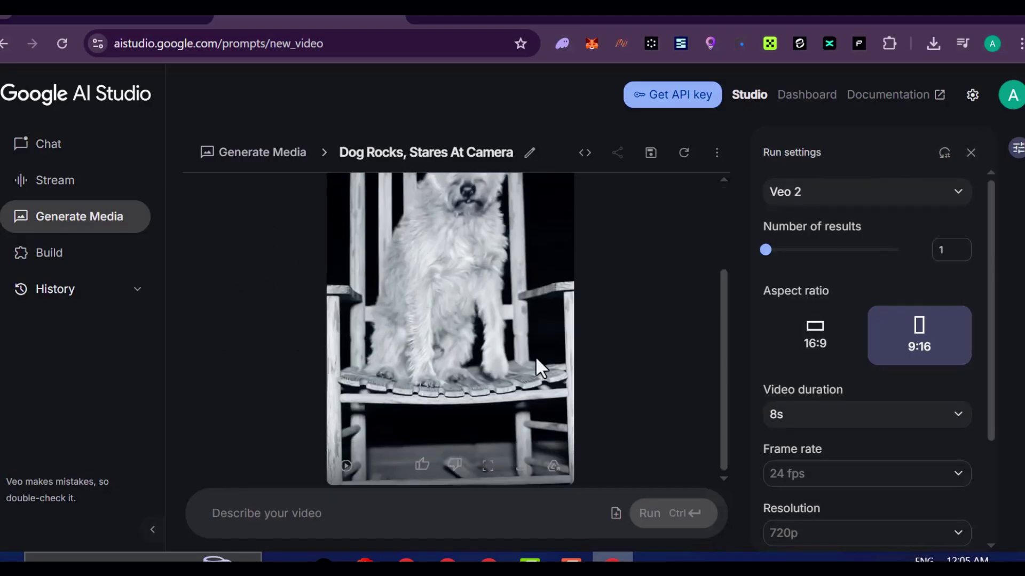
scroll(540, 364, up, 3)
scroll(540, 364, down, 3)
scroll(401, 328, up, 3)
scroll(320, 288, down, 3)
scroll(491, 432, up, 3)
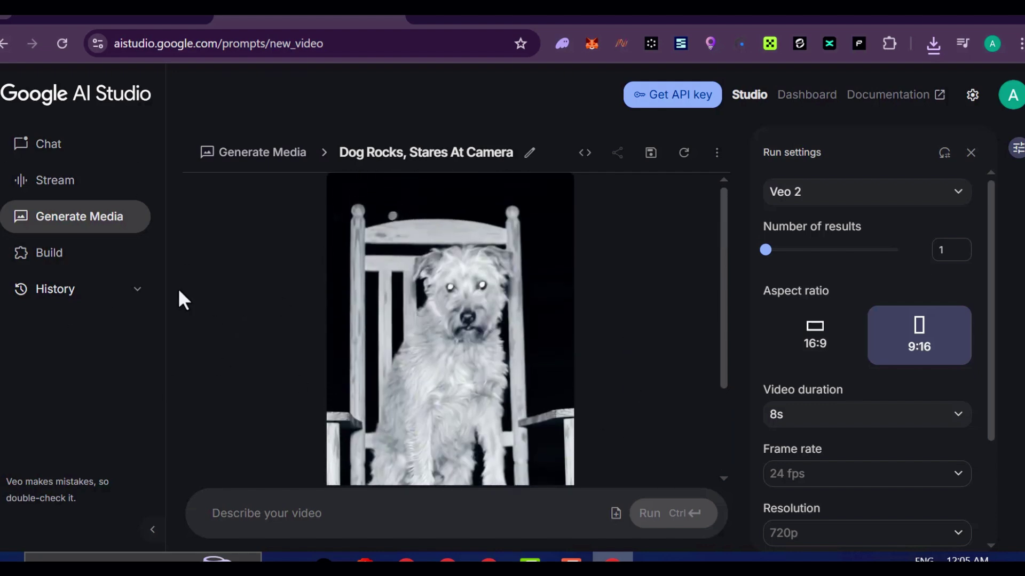
scroll(427, 290, down, 3)
click(811, 342)
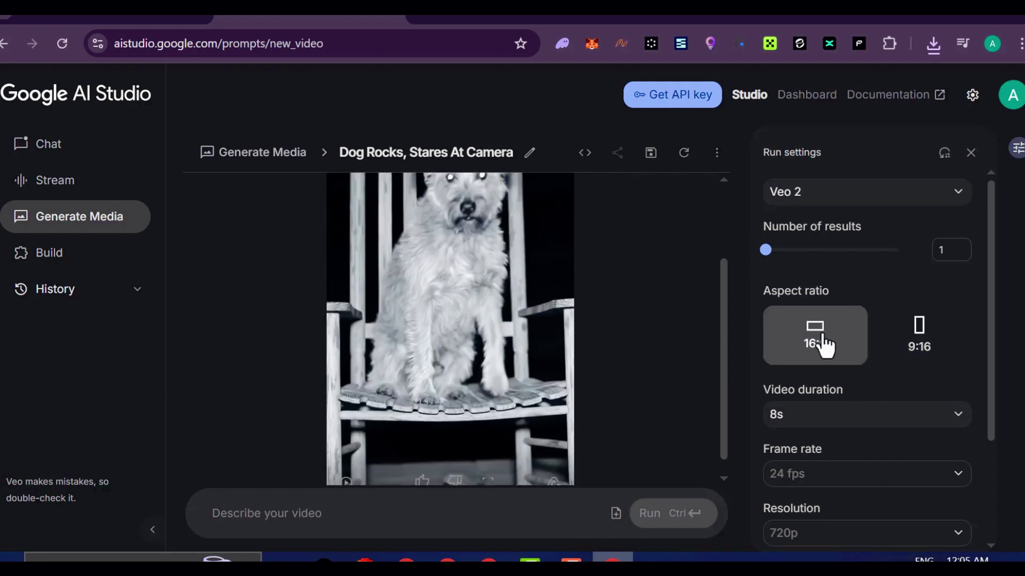
click(915, 336)
click(826, 347)
click(919, 335)
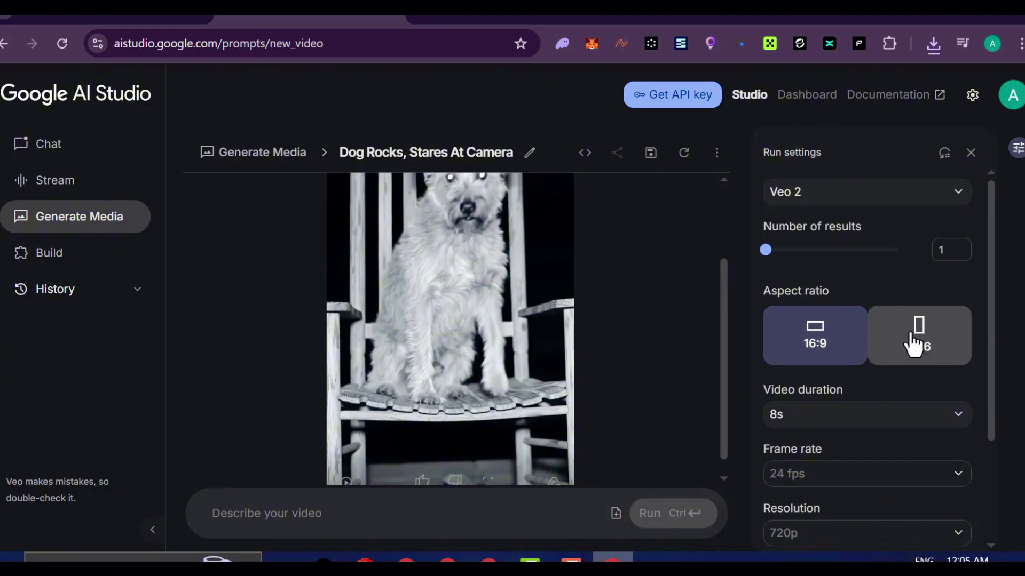
scroll(395, 352, up, 3)
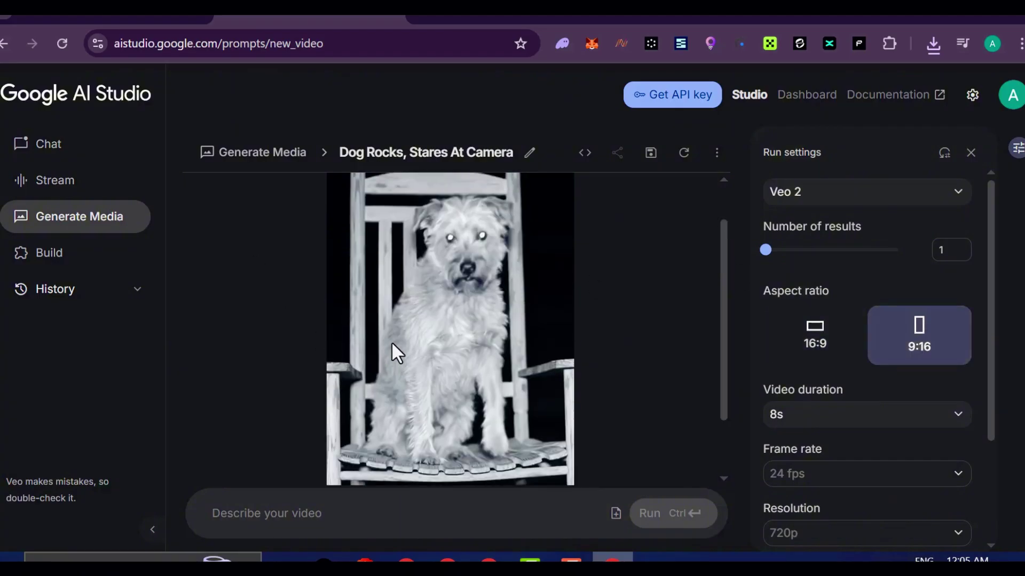